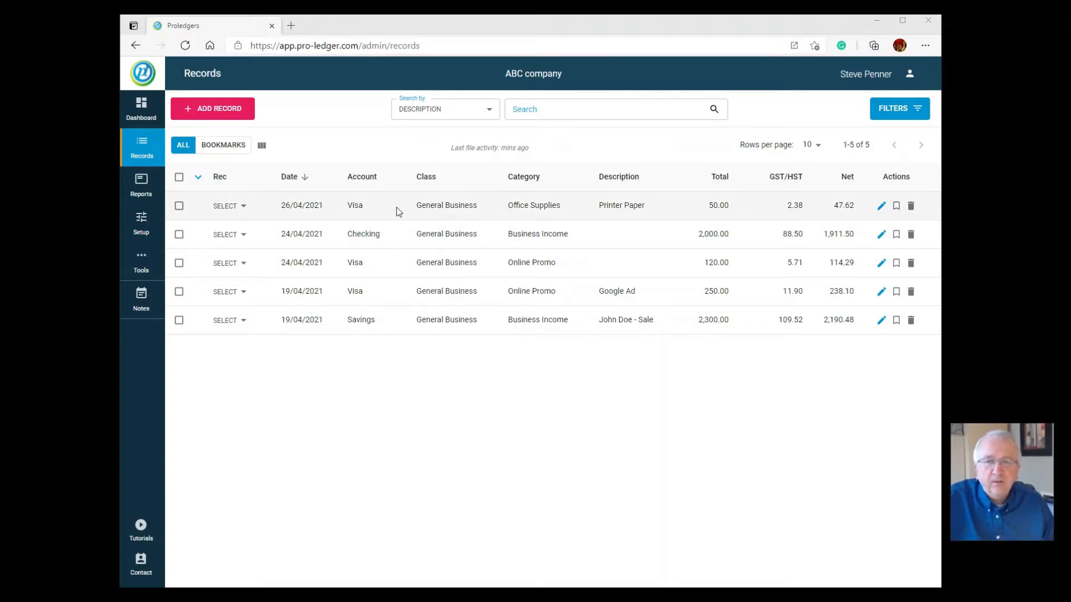
- Add a second item to the 26/04/2021 Printer Paper record with class General Business and category Office Supplies
left_click(415, 208)
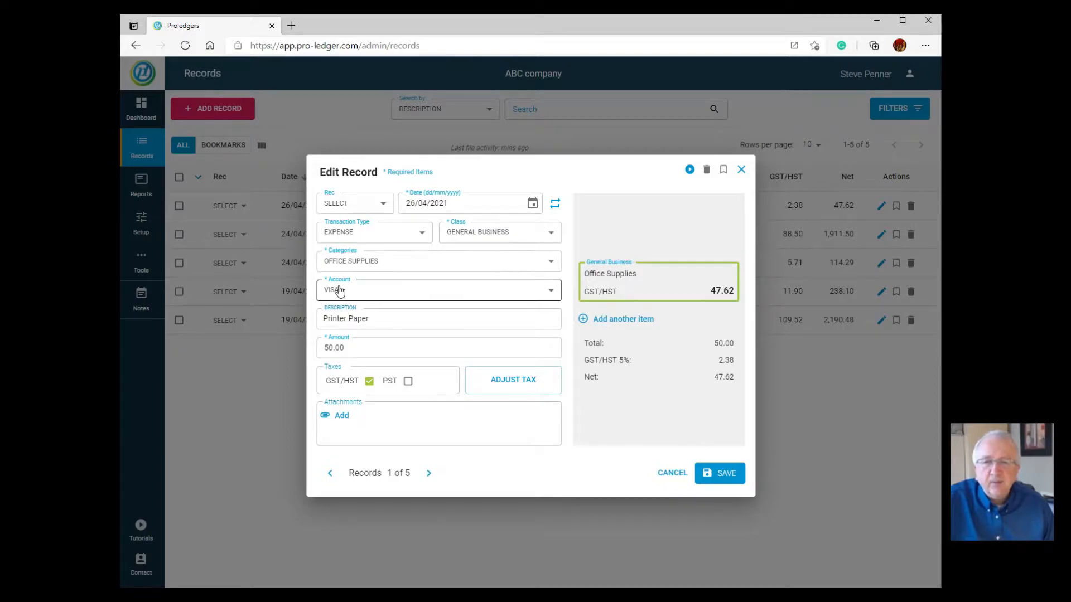
left_click(617, 323)
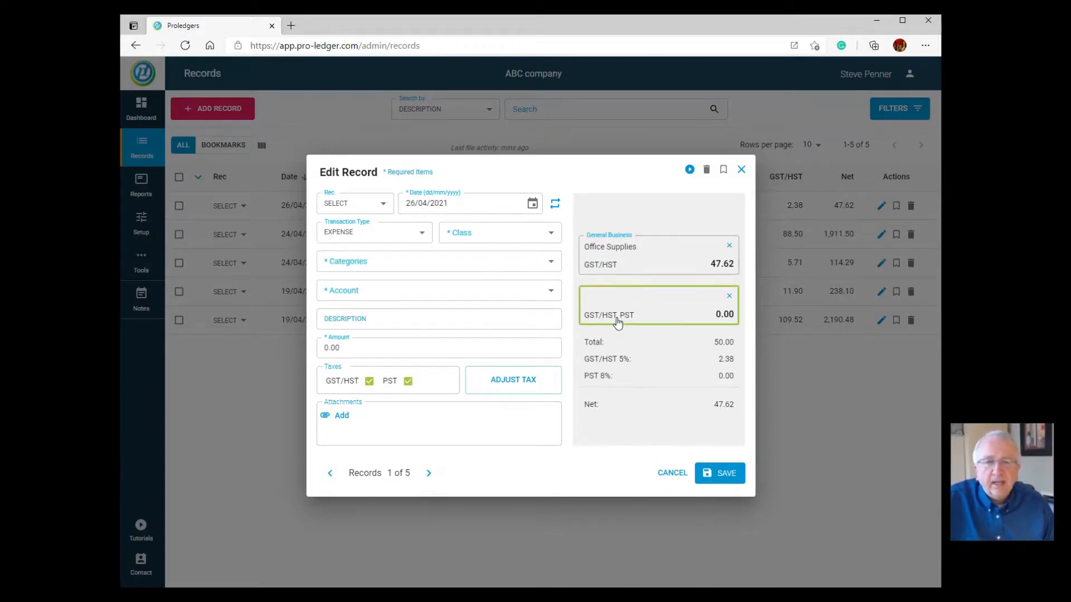
left_click(466, 234)
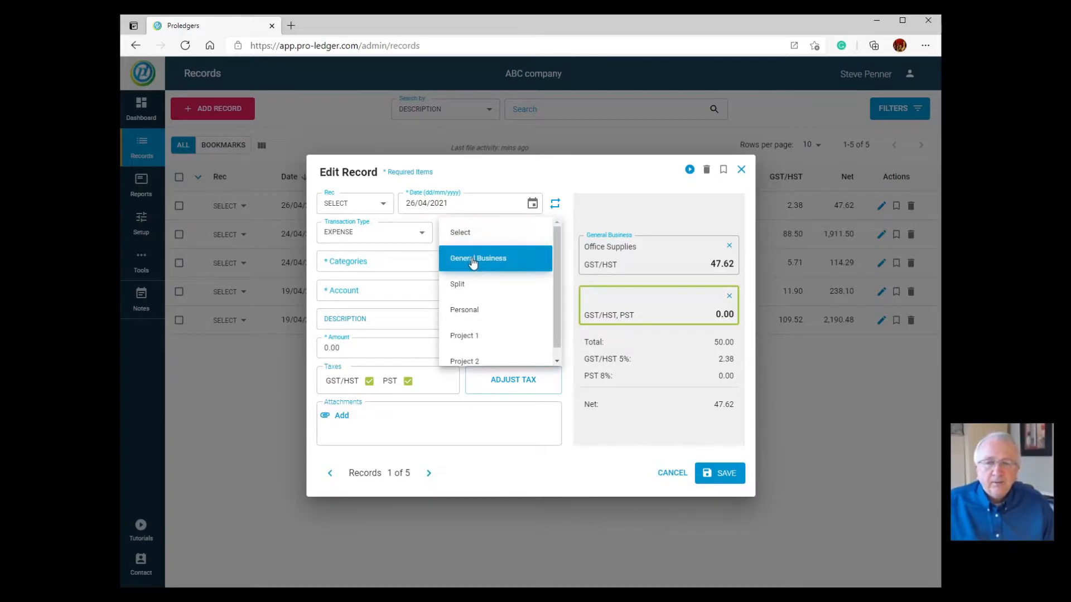
left_click(473, 260)
left_click(372, 267)
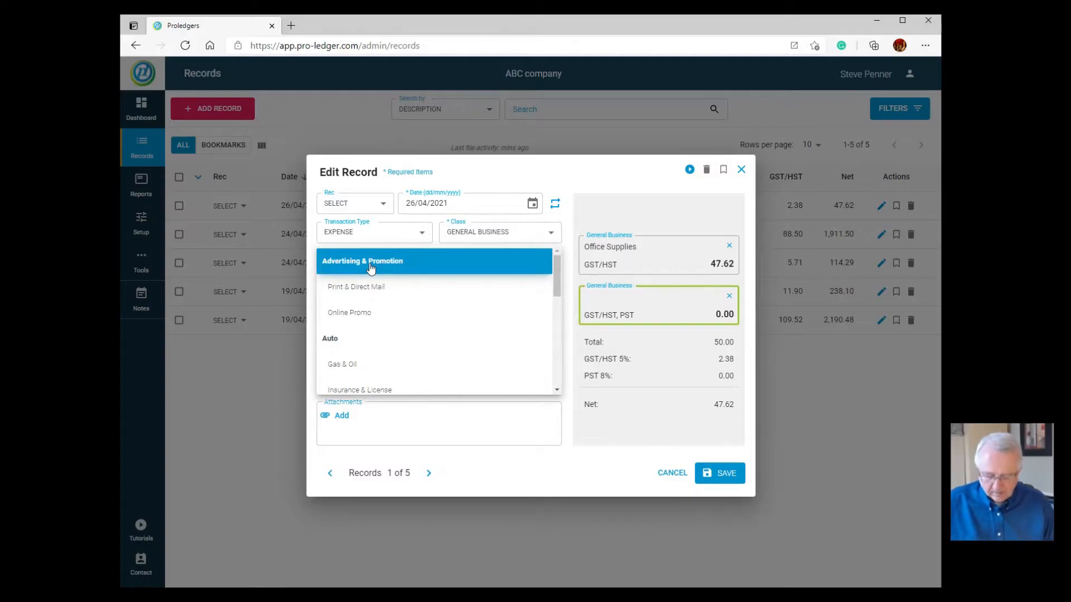
scroll(399, 346, "down", 6)
left_click(401, 363)
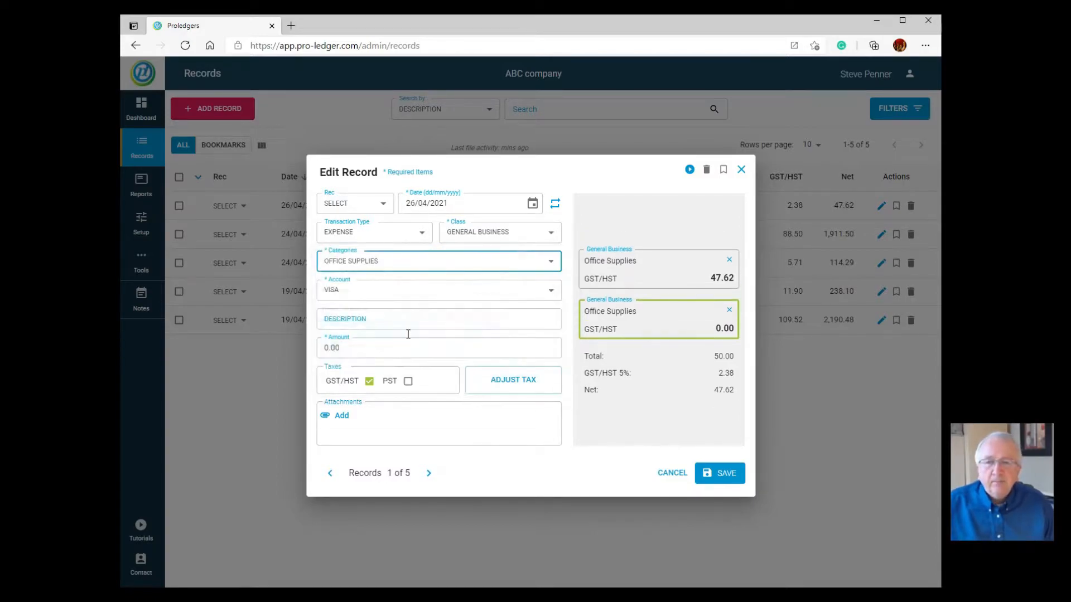
- Give the second item the description Refund and an amount of -50.00
left_click(365, 319)
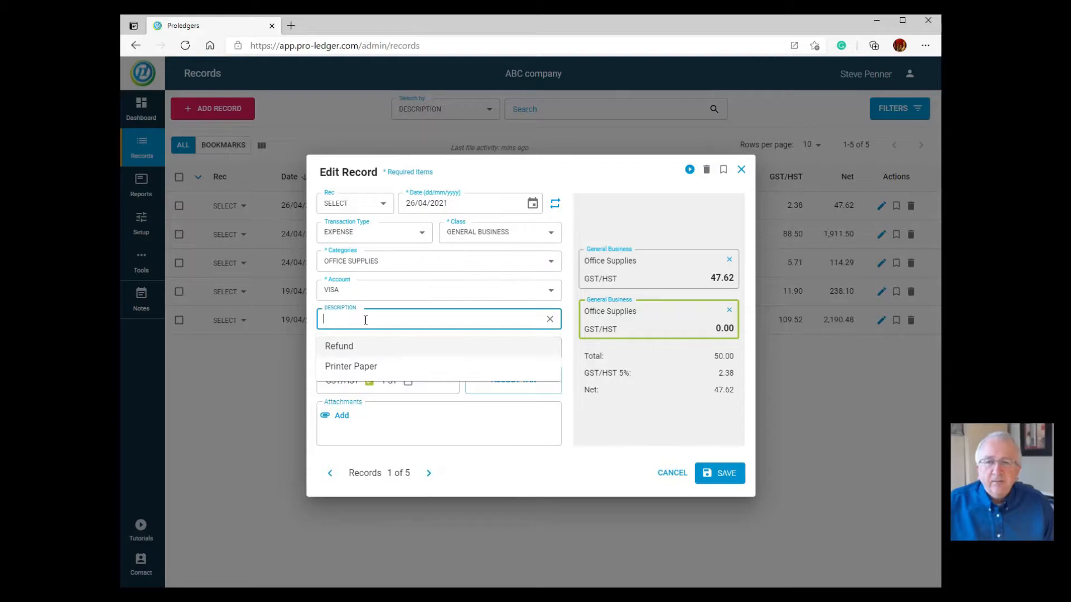
left_click(344, 349)
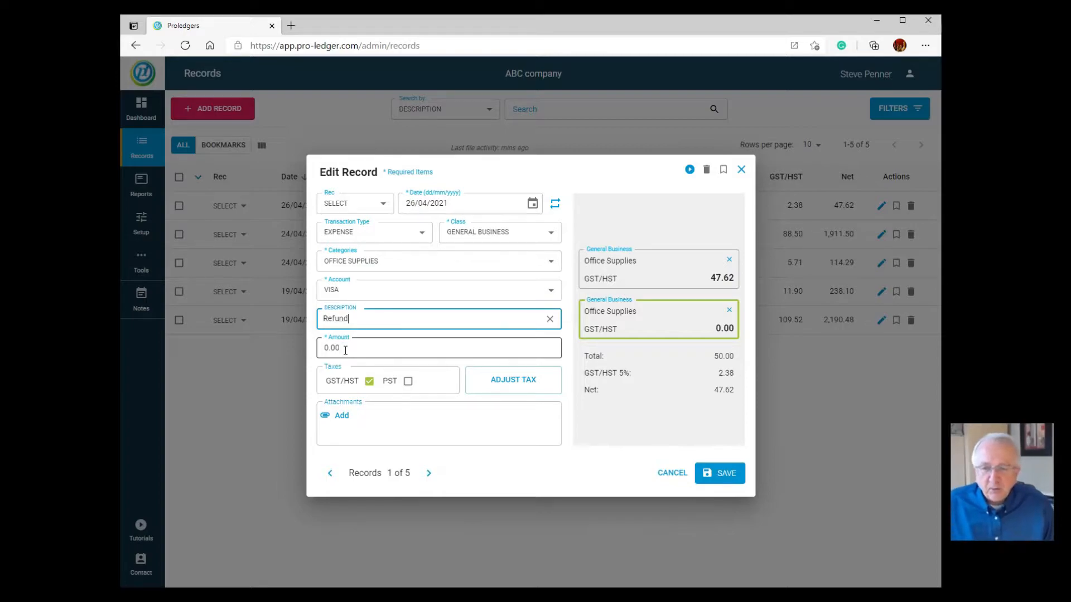
key("Tab")
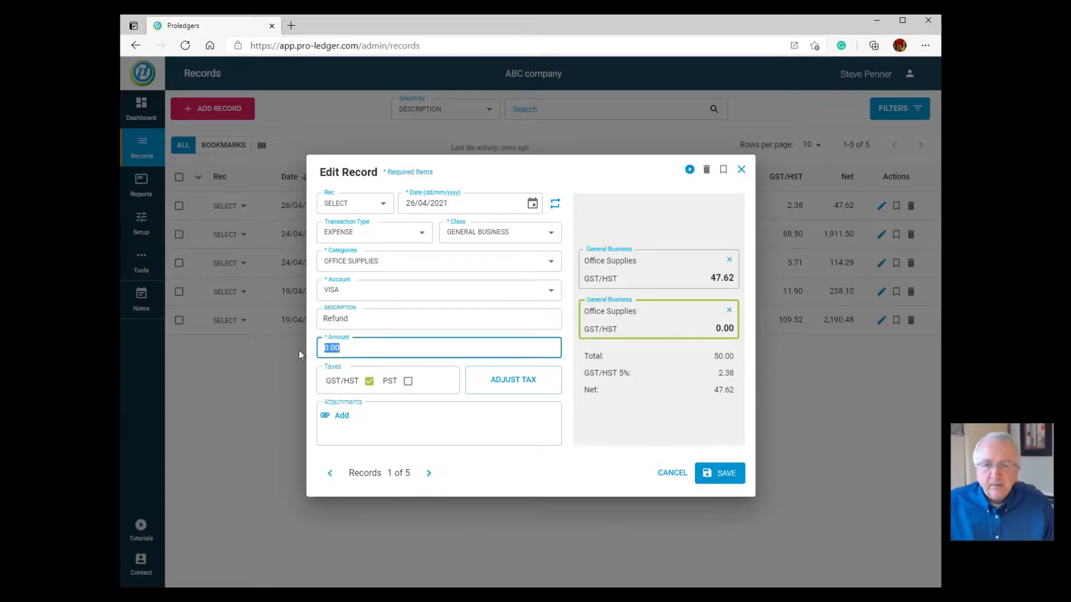
type("5")
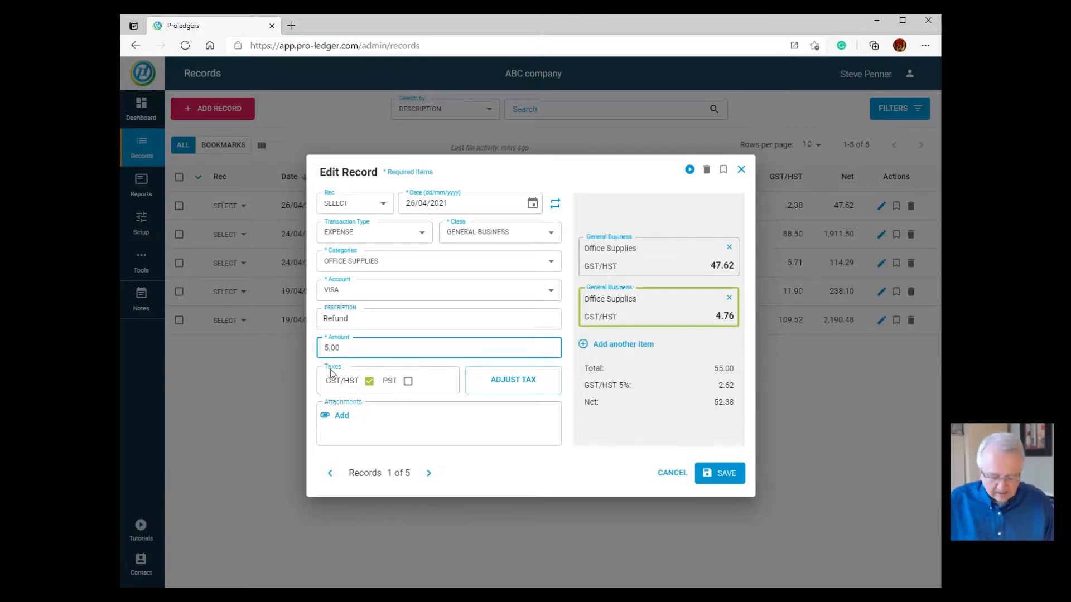
key("BackSpace")
type("-500")
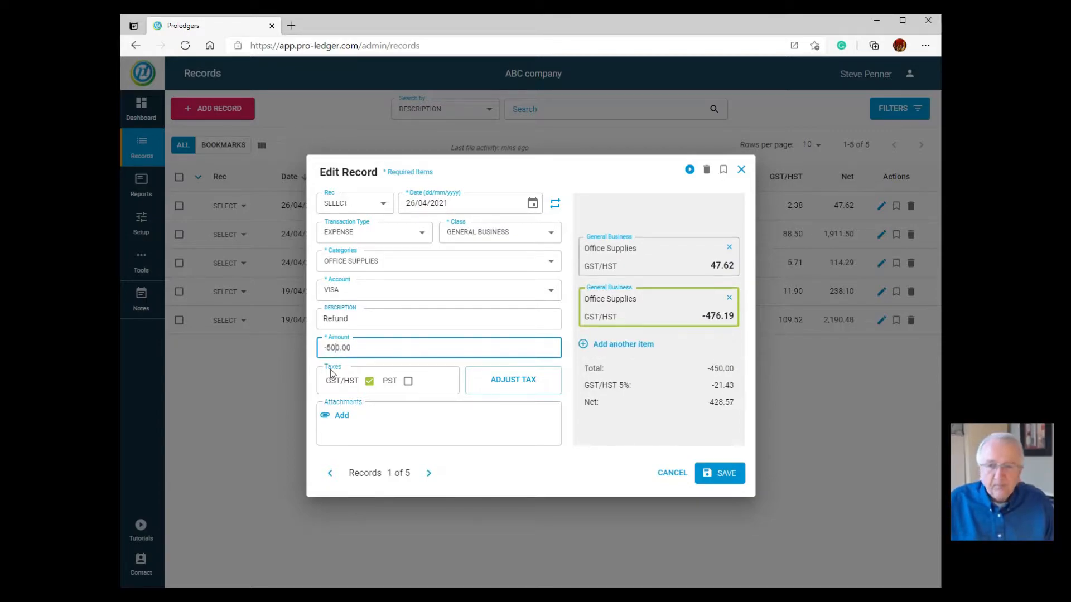
key("BackSpace")
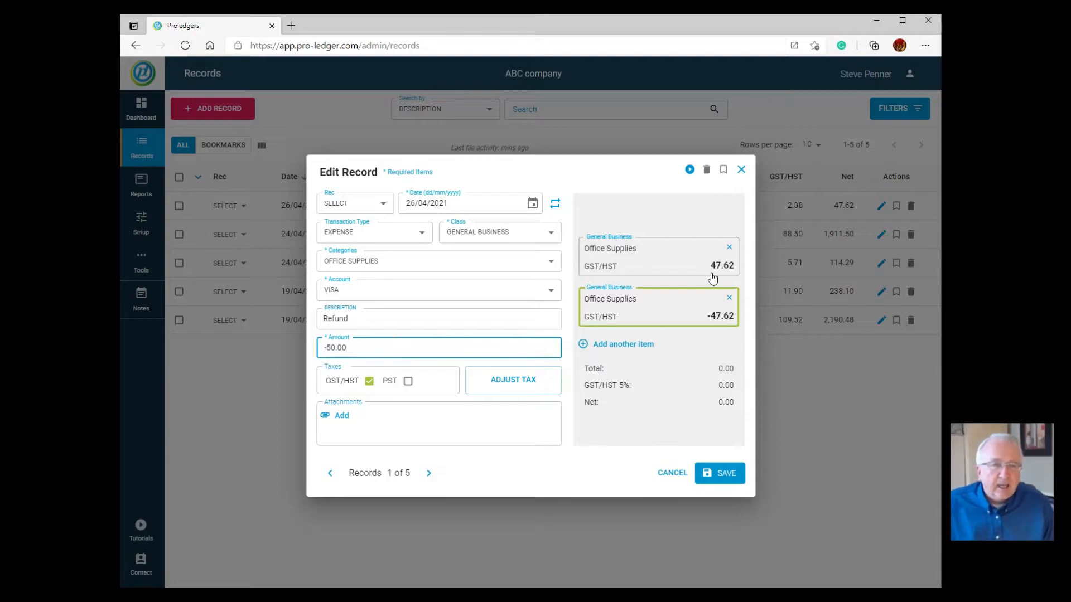
- Review both items of the Printer Paper record, remove the refund item and leave the record without saving
left_click(634, 252)
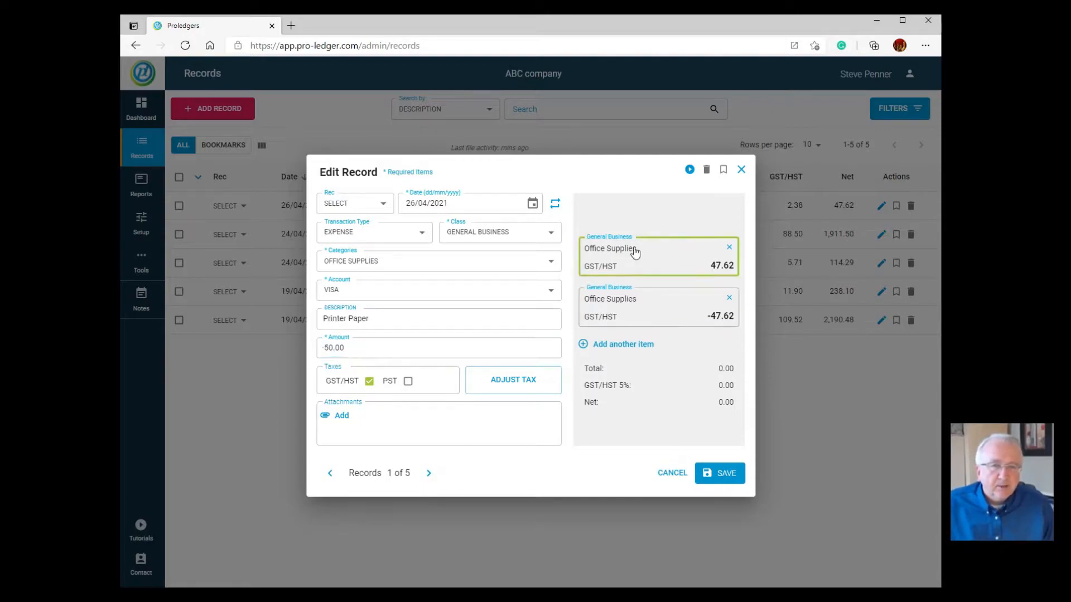
left_click(635, 311)
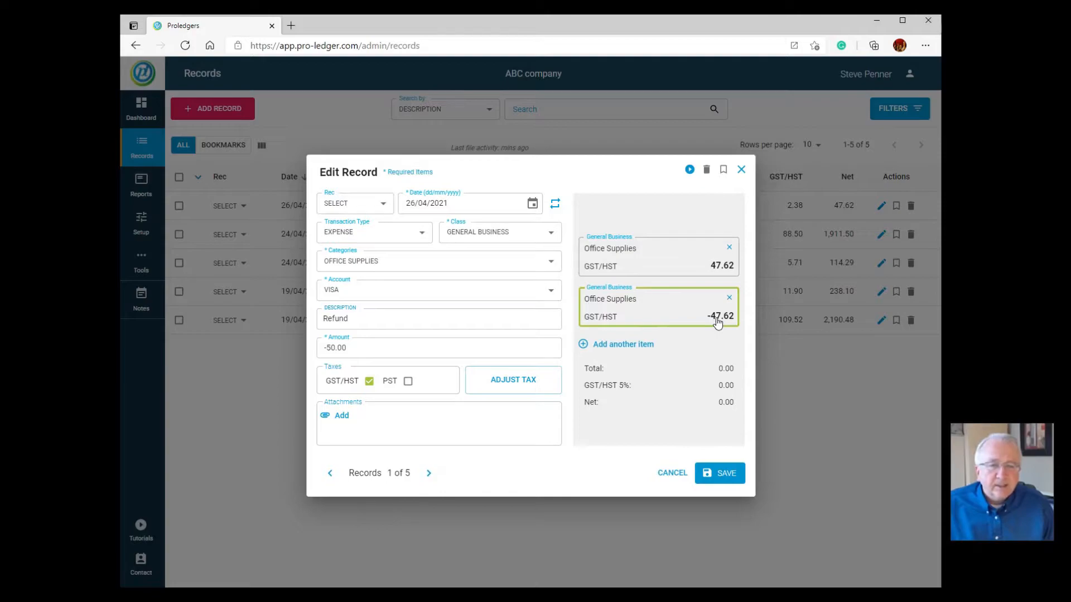
left_click(324, 348)
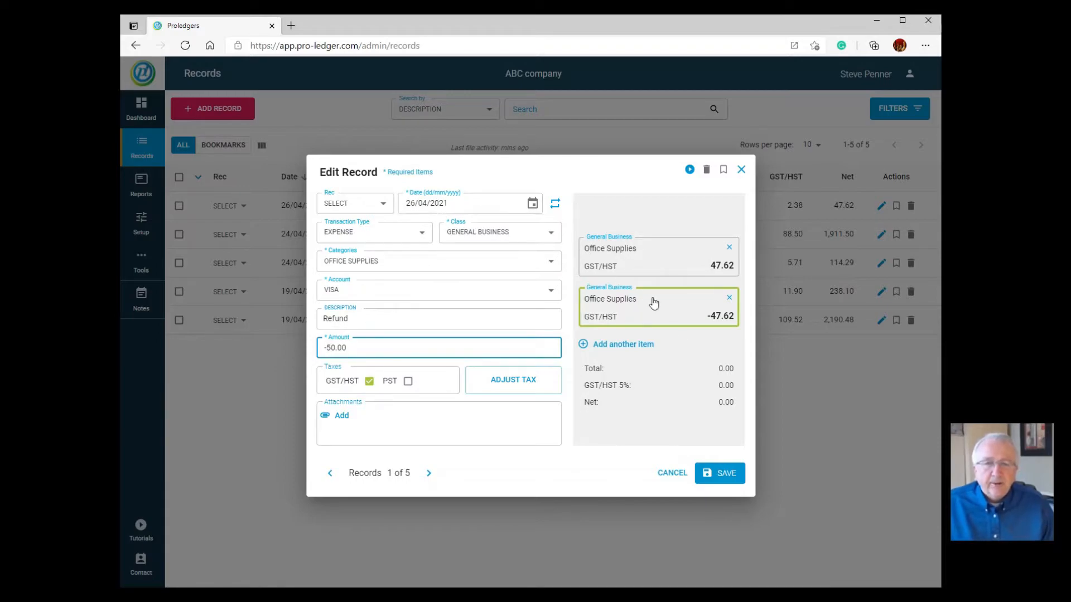
left_click(729, 301)
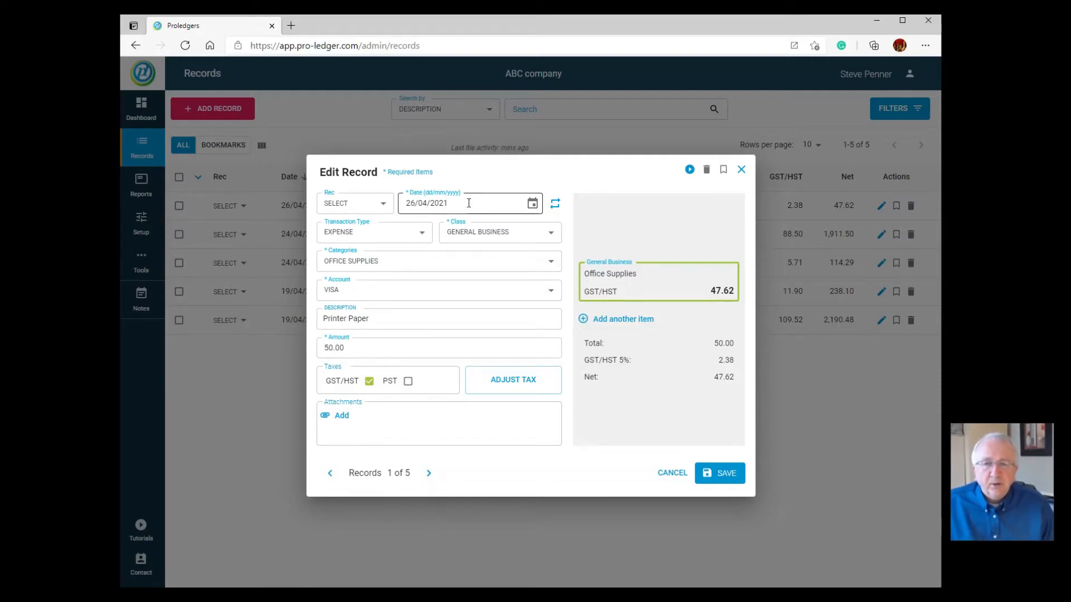
left_click(322, 341)
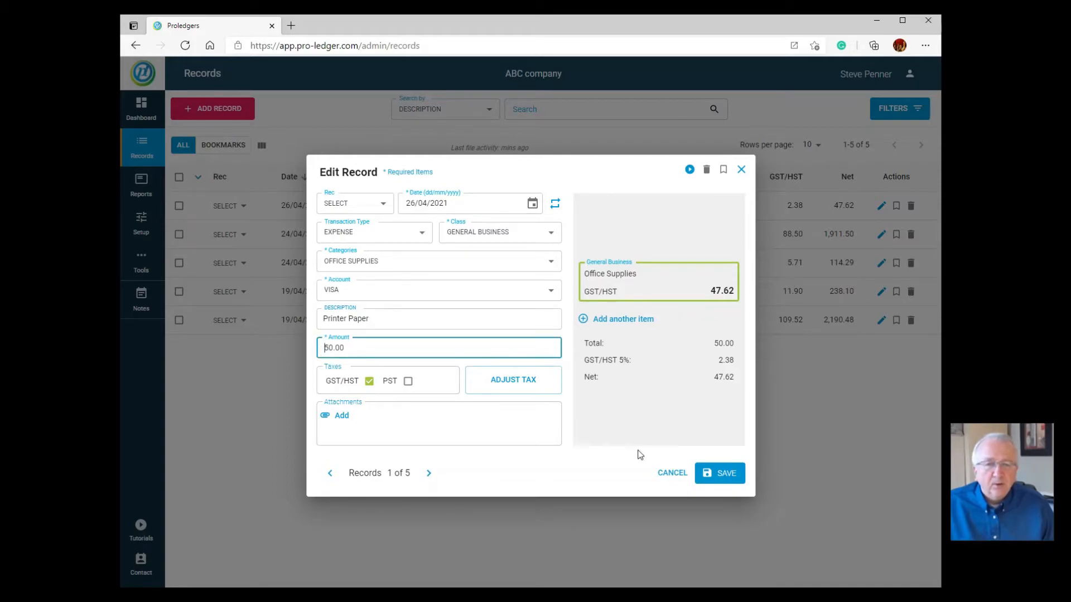
left_click(672, 474)
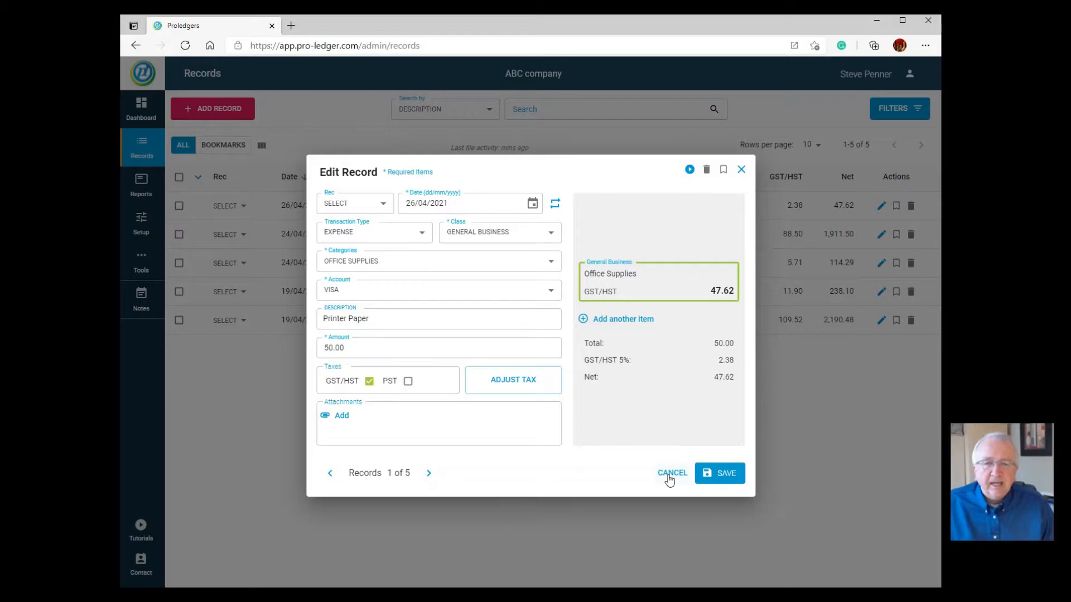
- Start a new expense record with class General Business and category Office Supplies
left_click(199, 111)
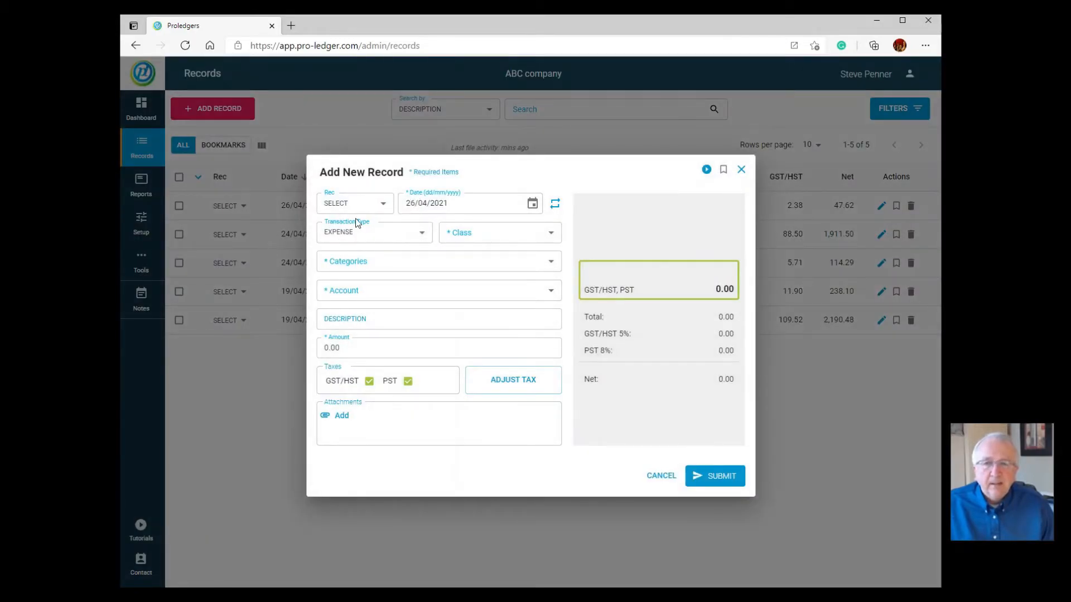
left_click(469, 233)
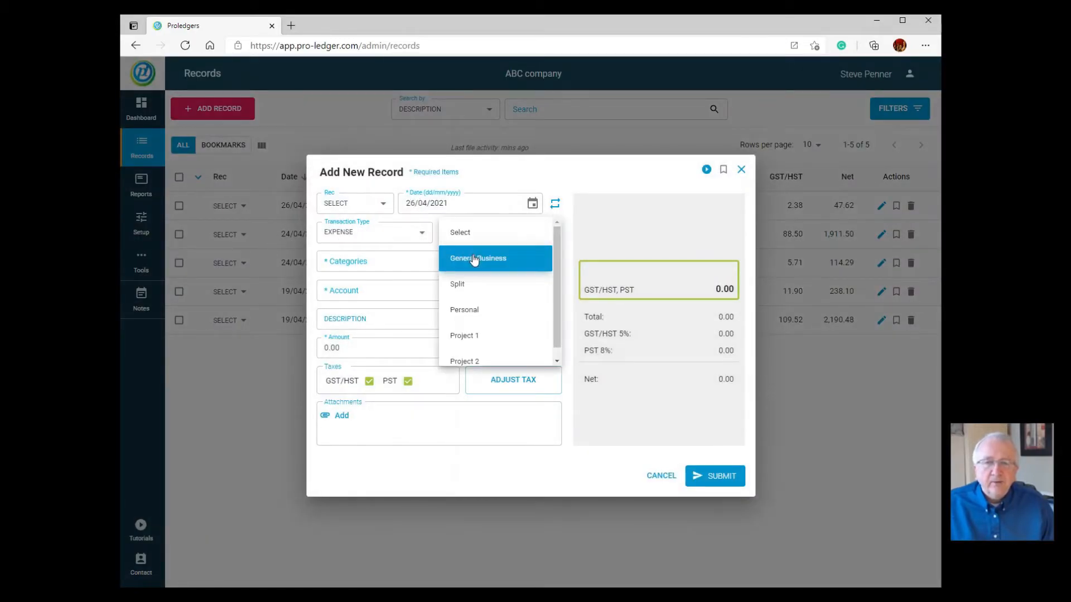
left_click(474, 256)
left_click(370, 265)
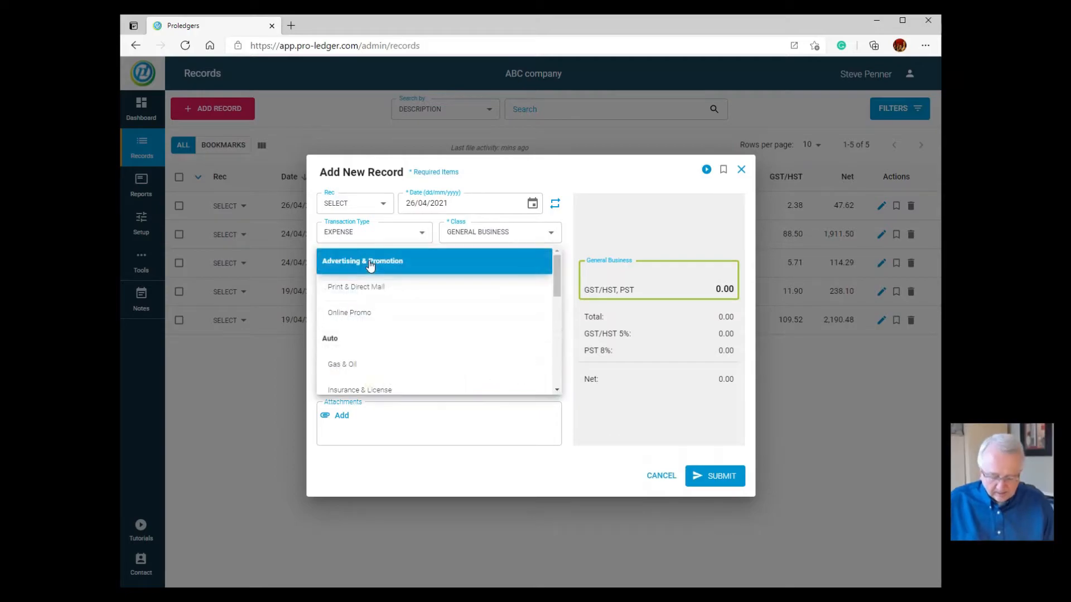
scroll(384, 368, "down", 5)
left_click(383, 359)
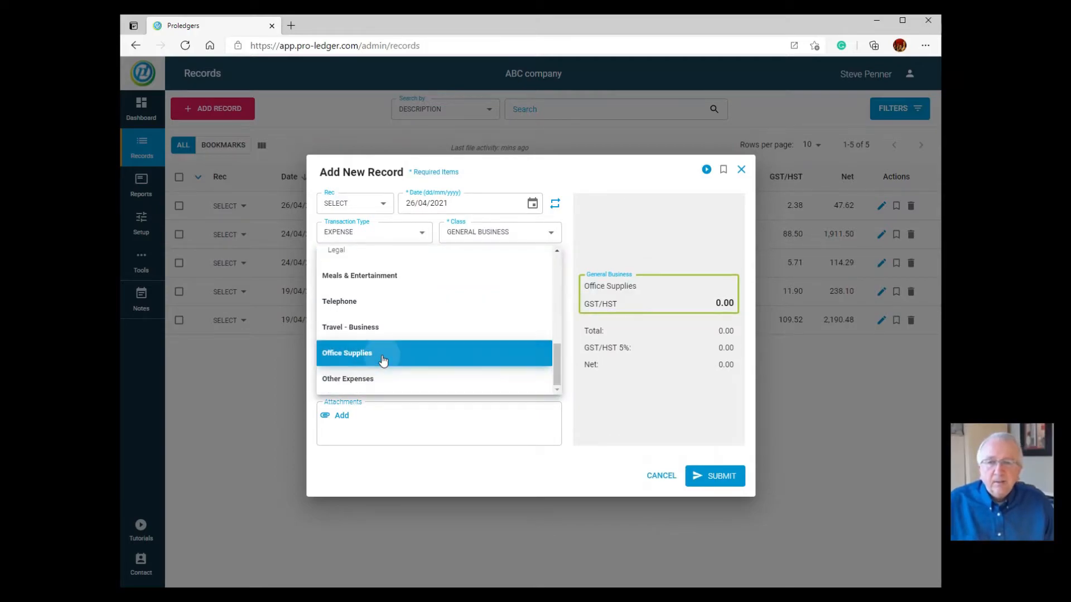
- Give the new record the description Refund and an amount of -50.00
left_click(350, 327)
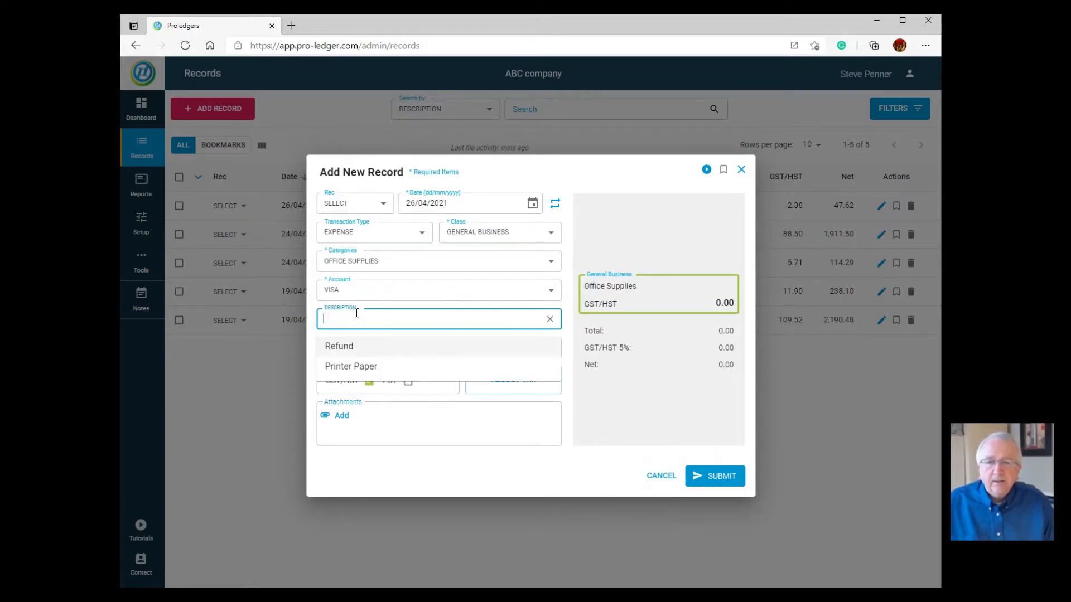
left_click(347, 347)
left_click(349, 349)
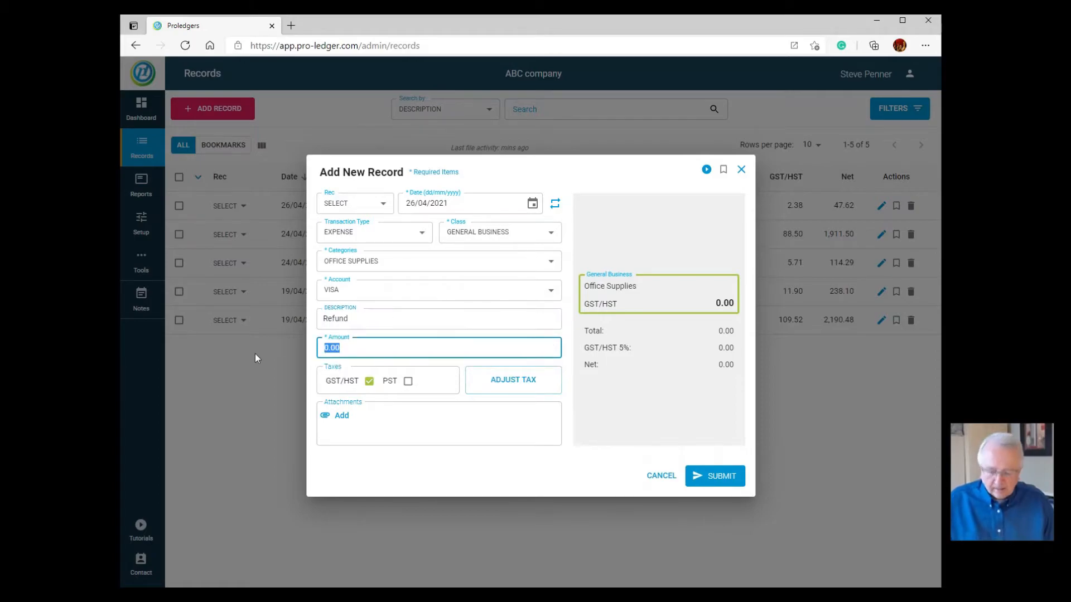
type("-50")
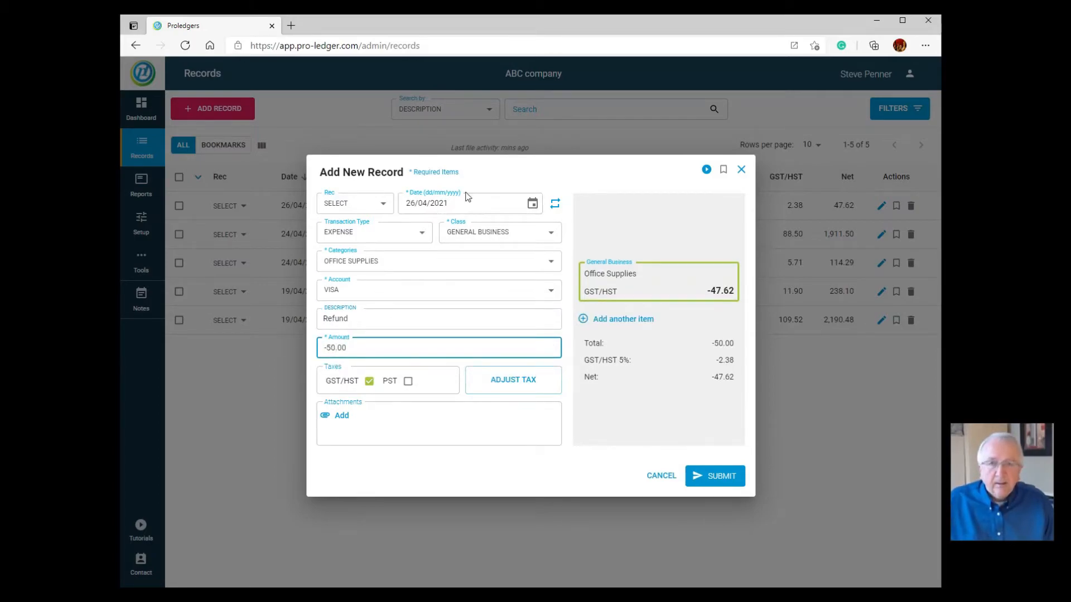
- Date the refund record 30/04/2021, submit it and return to the records list
left_click(533, 203)
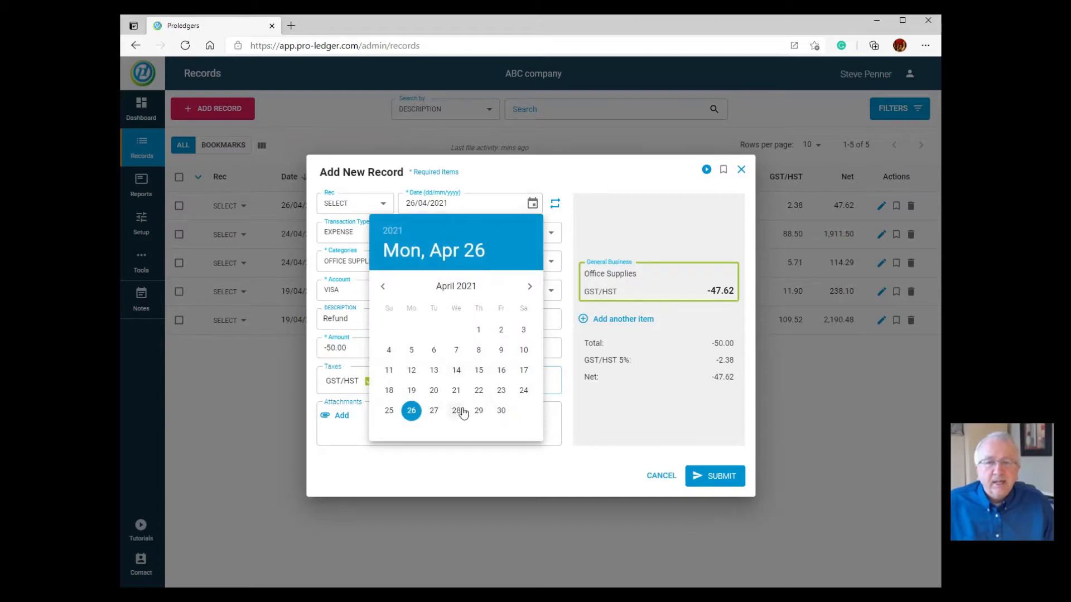
left_click(501, 411)
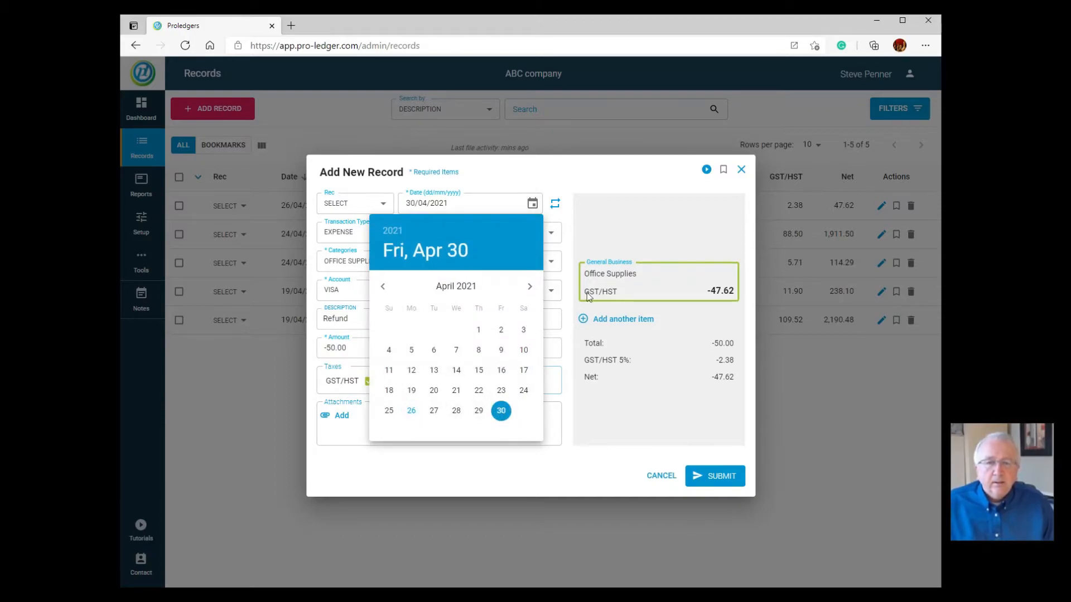
left_click(580, 174)
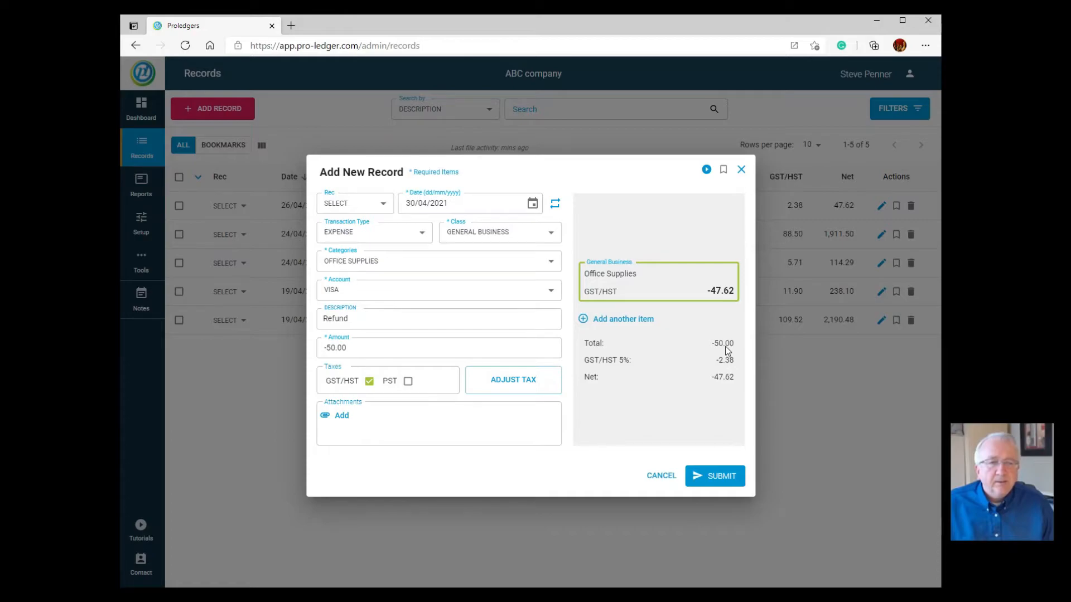
left_click(720, 483)
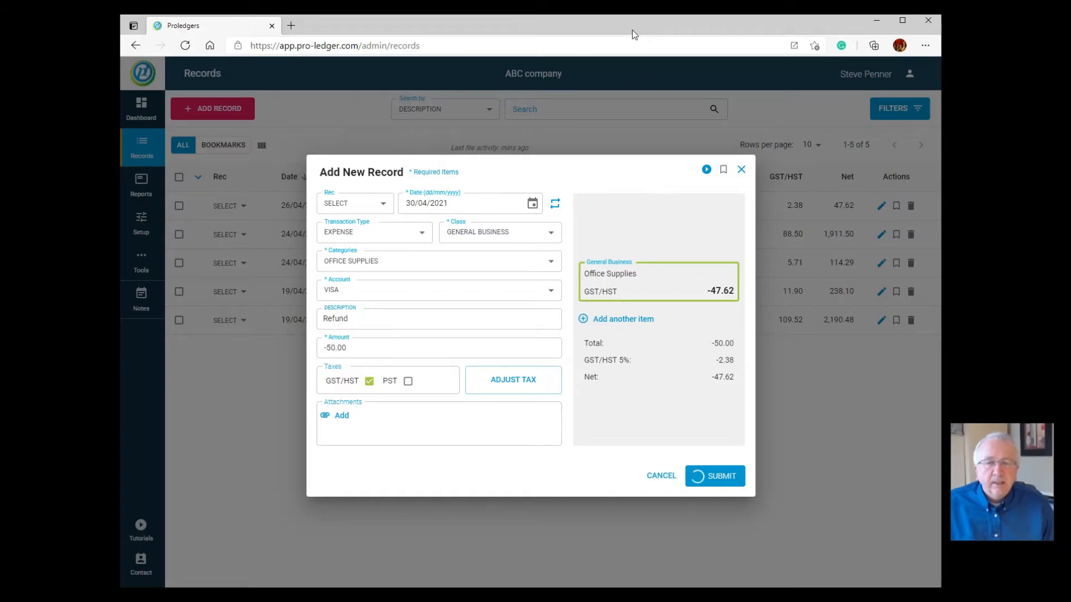
left_click(742, 169)
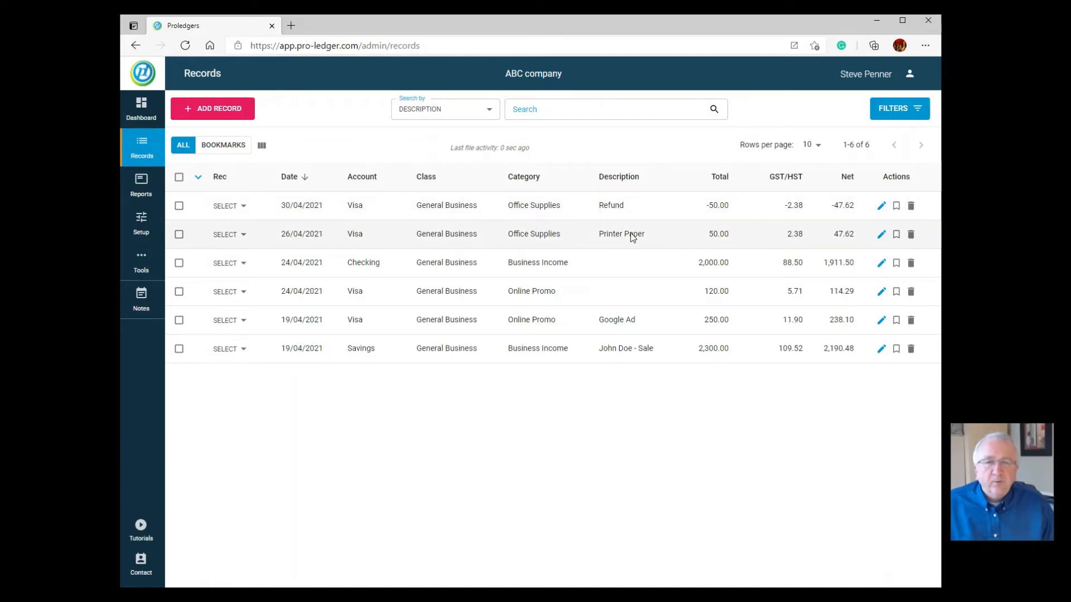
- Change the refund record's description to "Refund Inv 123" and save it
left_click(631, 211)
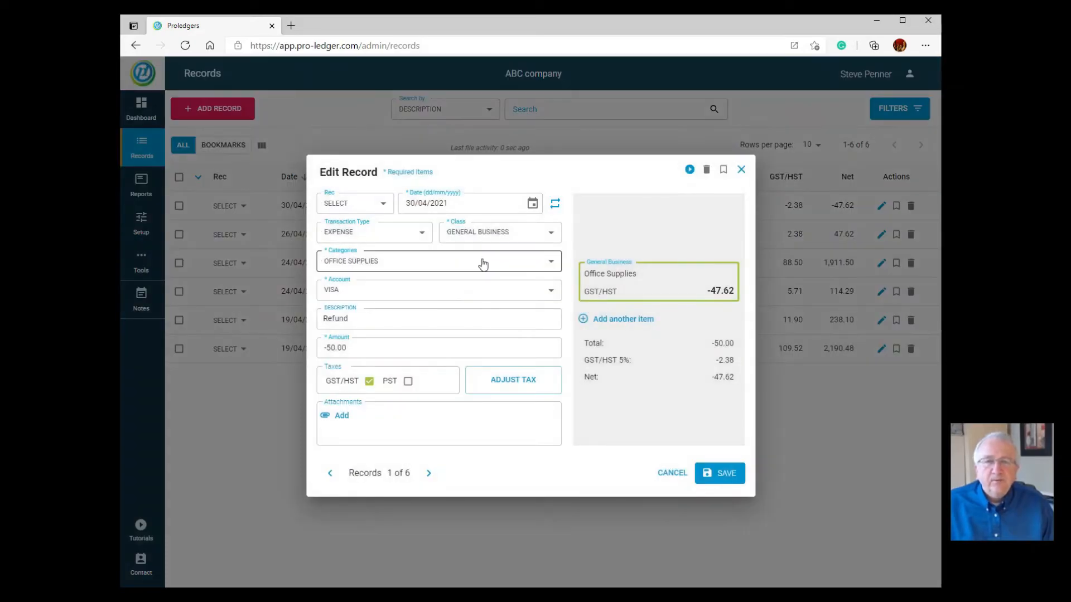
left_click(366, 318)
type("I")
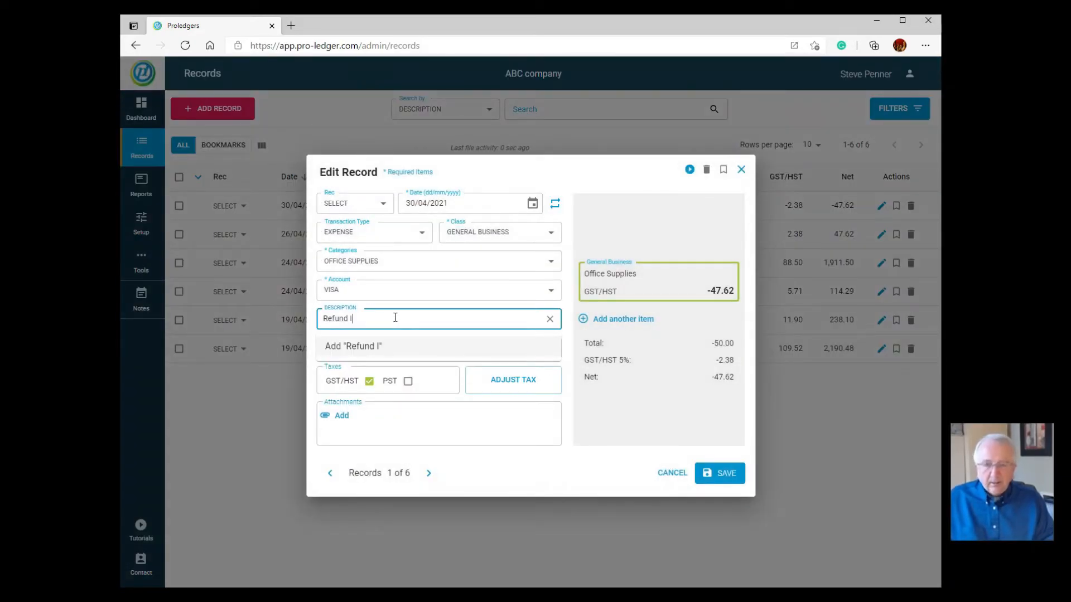
type("nv 123")
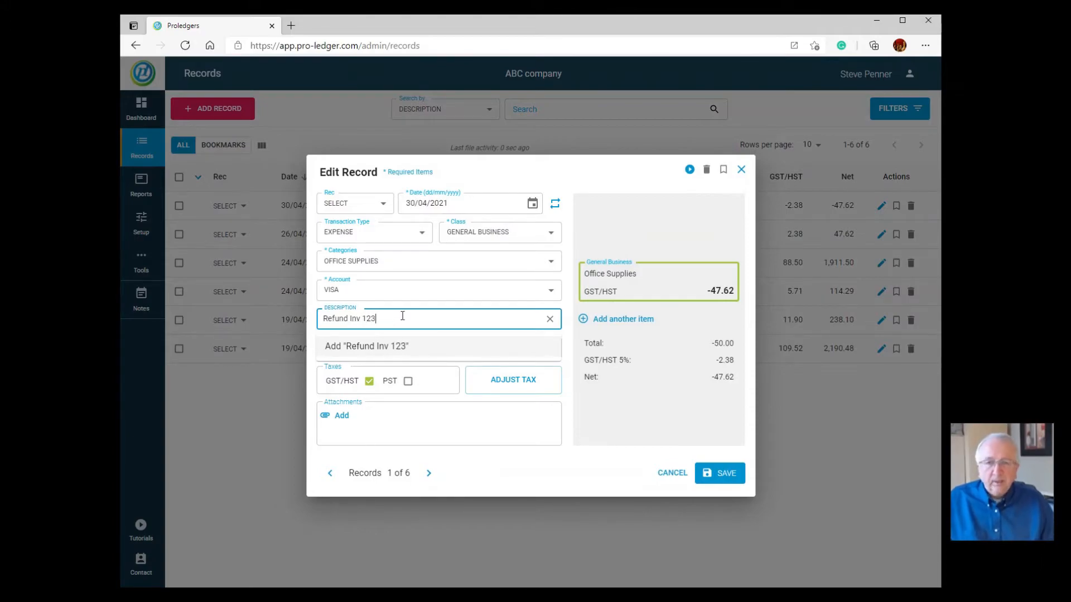
left_click(710, 474)
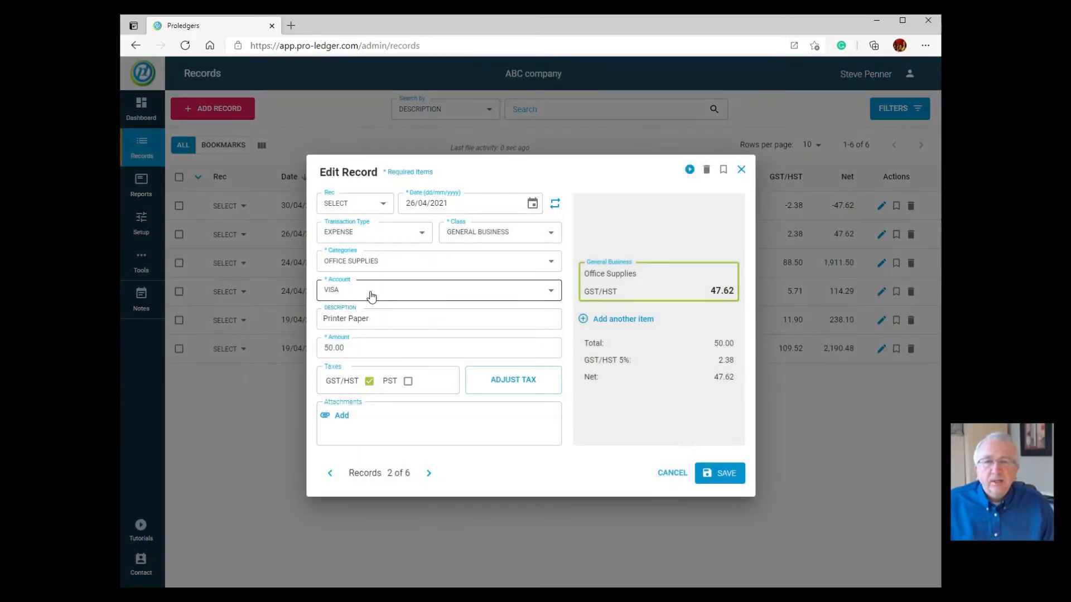
- Add "- Inv 123" to the end of the Printer Paper record's description and save the record
left_click(375, 316)
type("- In")
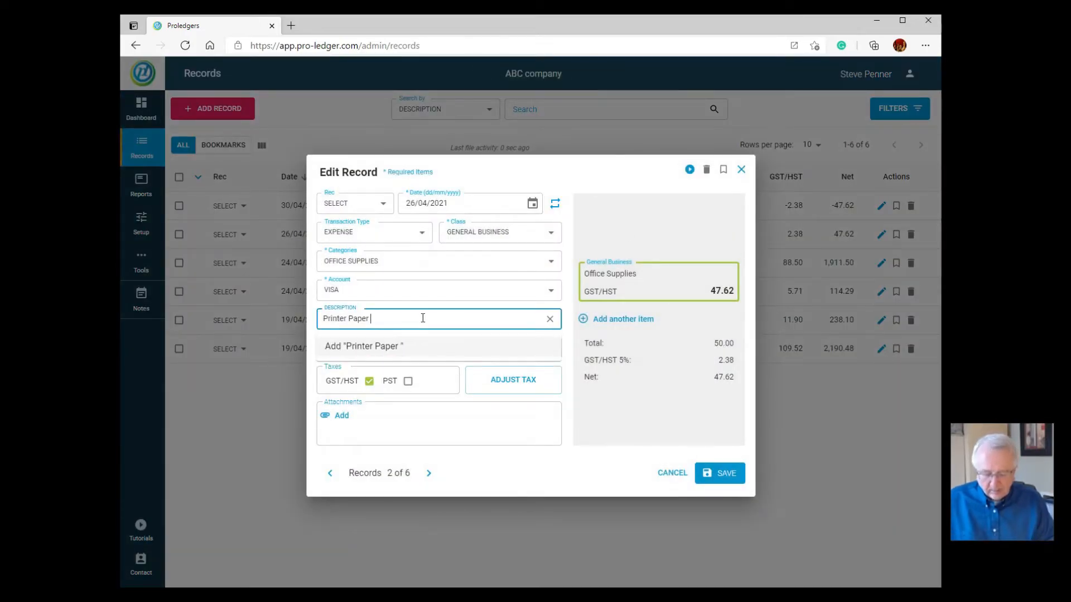
type("v 123")
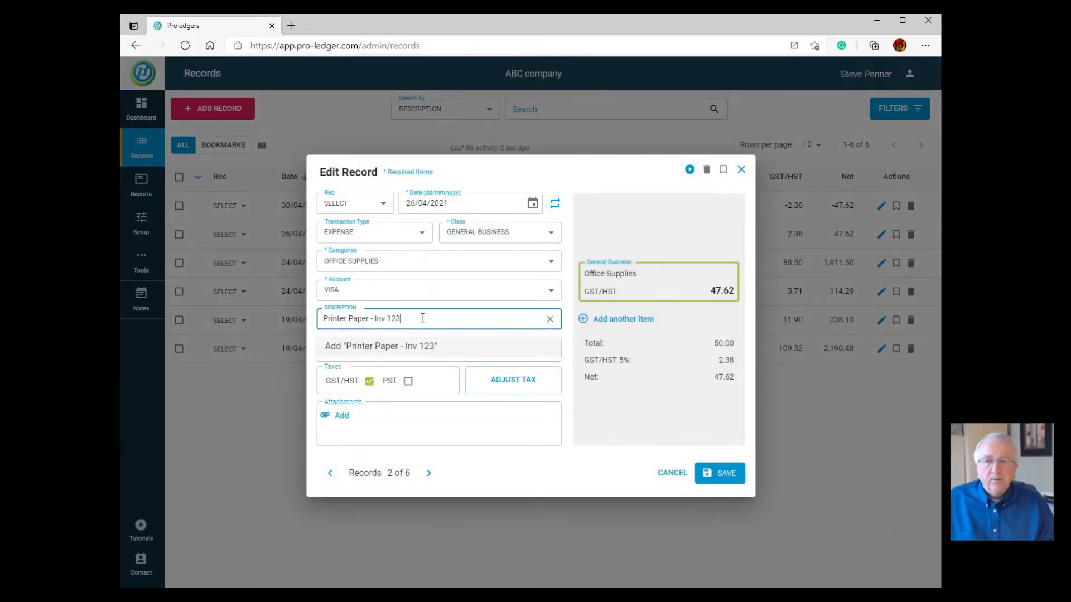
left_click(714, 479)
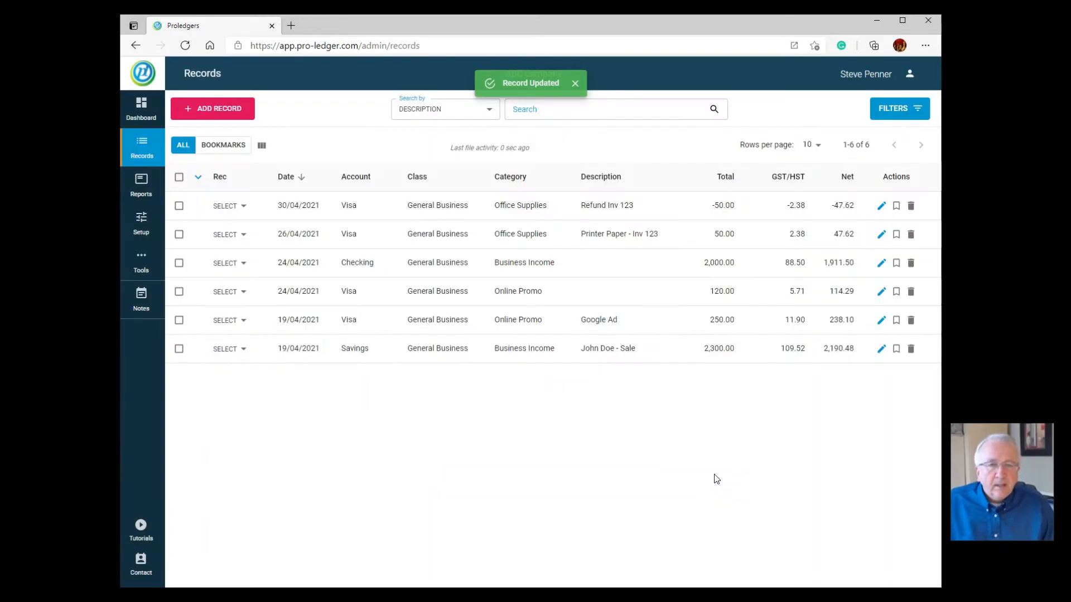
- Search the record descriptions for 123, and clear the search to list all records again
left_click(557, 110)
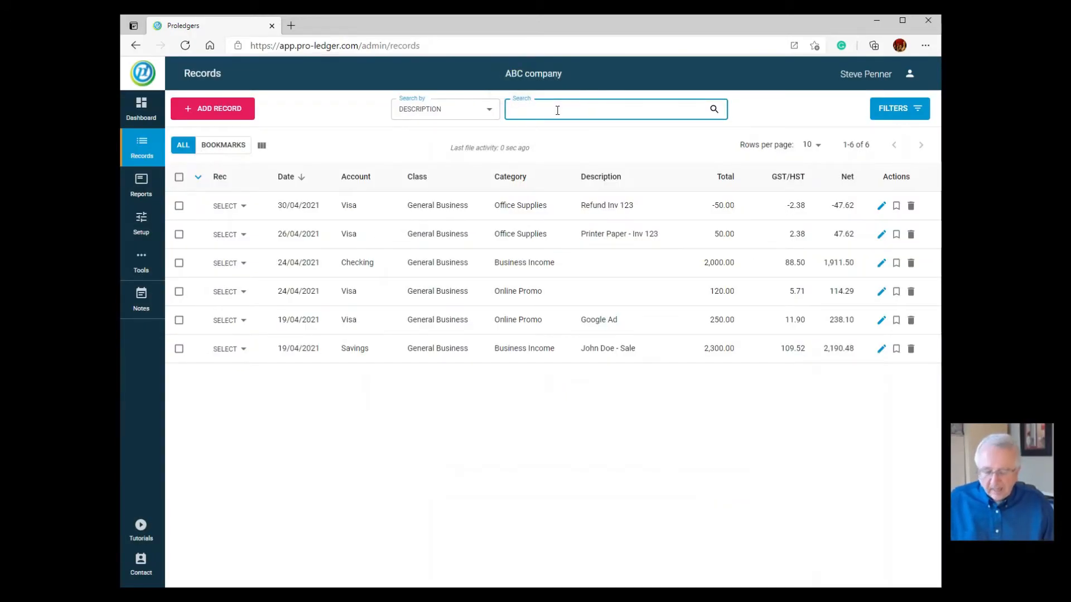
type("123")
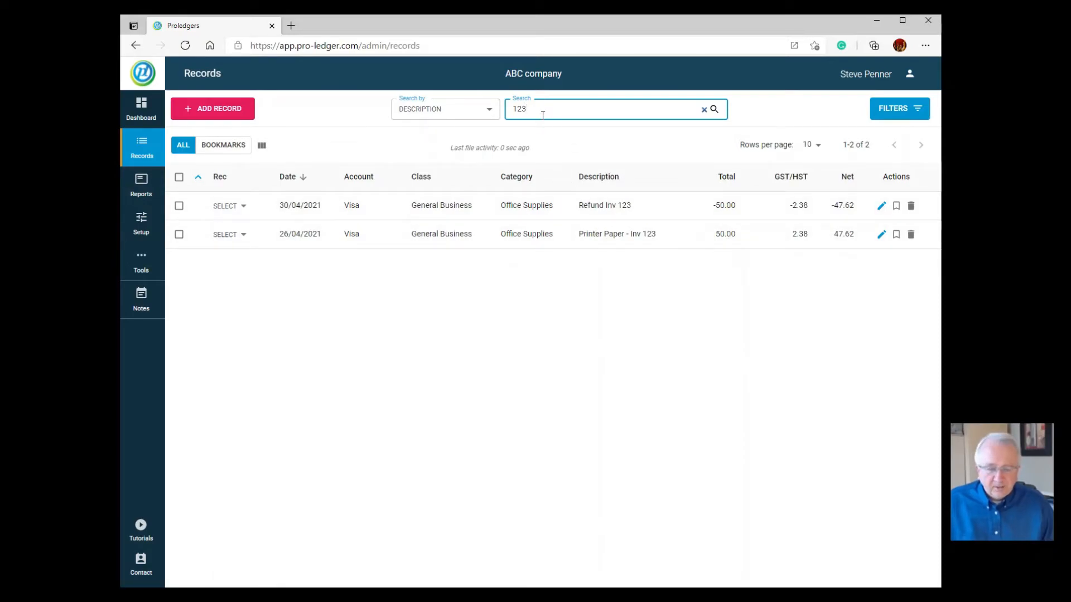
key("BackSpace")
key("BackSpace")
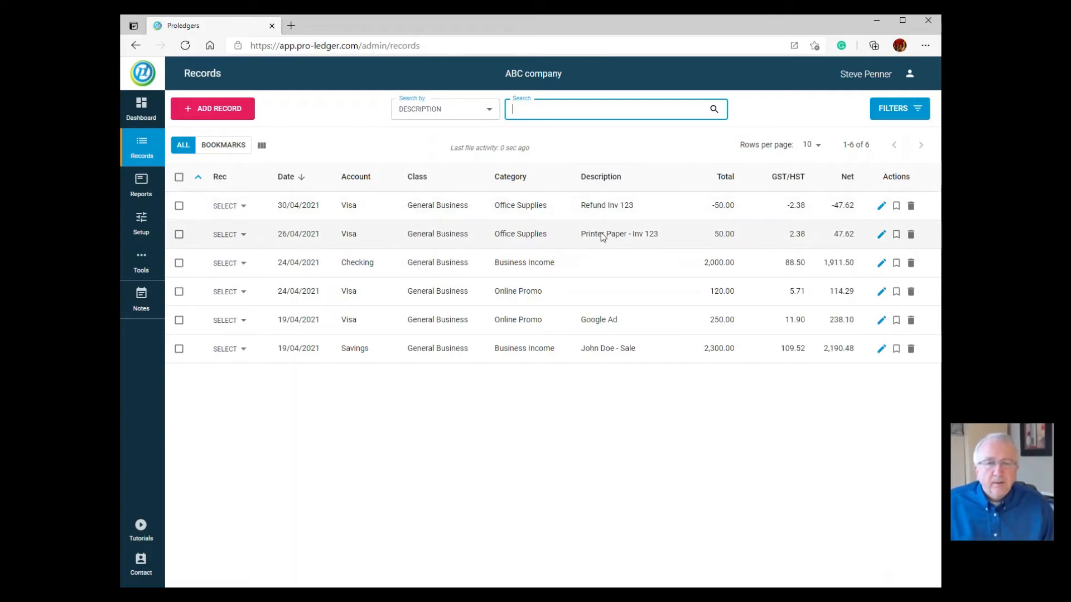
- Open the Printer Paper record to review its details and close it without saving
left_click(566, 237)
left_click(566, 237)
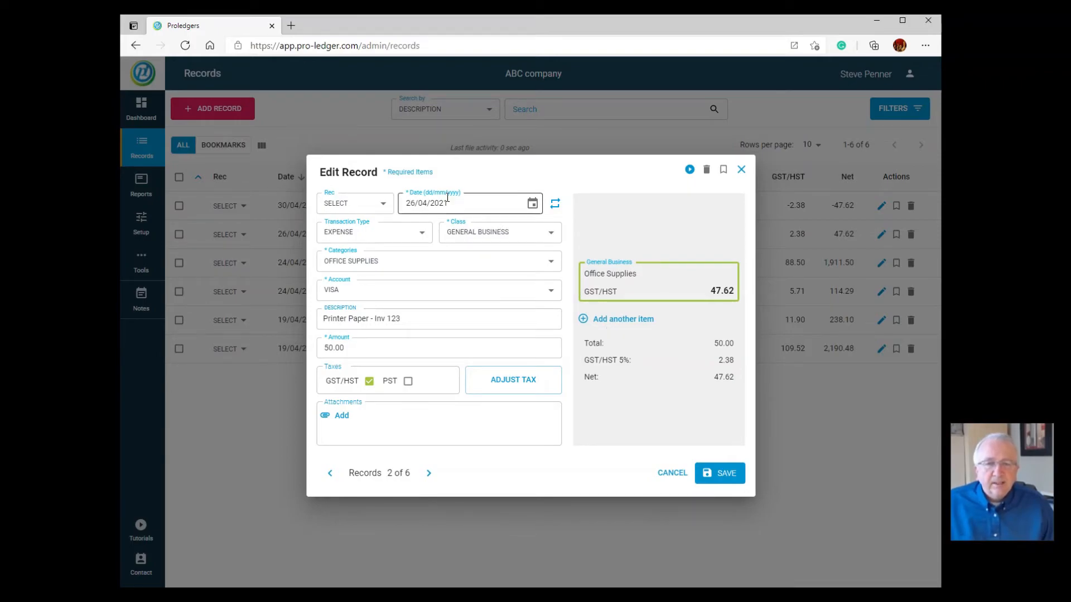
left_click(672, 474)
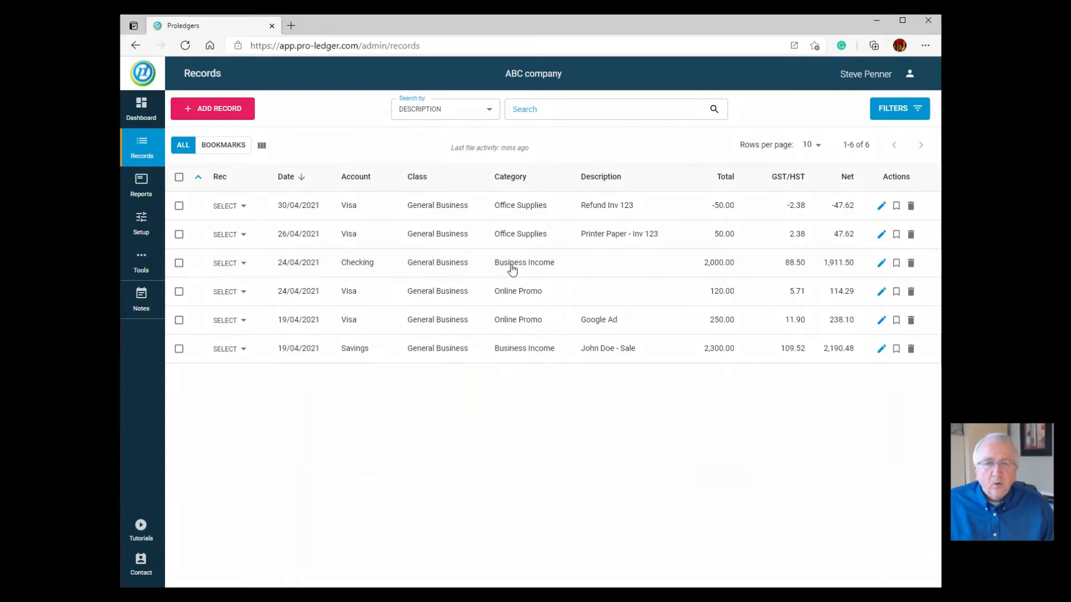
- Open the 24/04/2021 Business Income record for editing and add another item to it
left_click(510, 268)
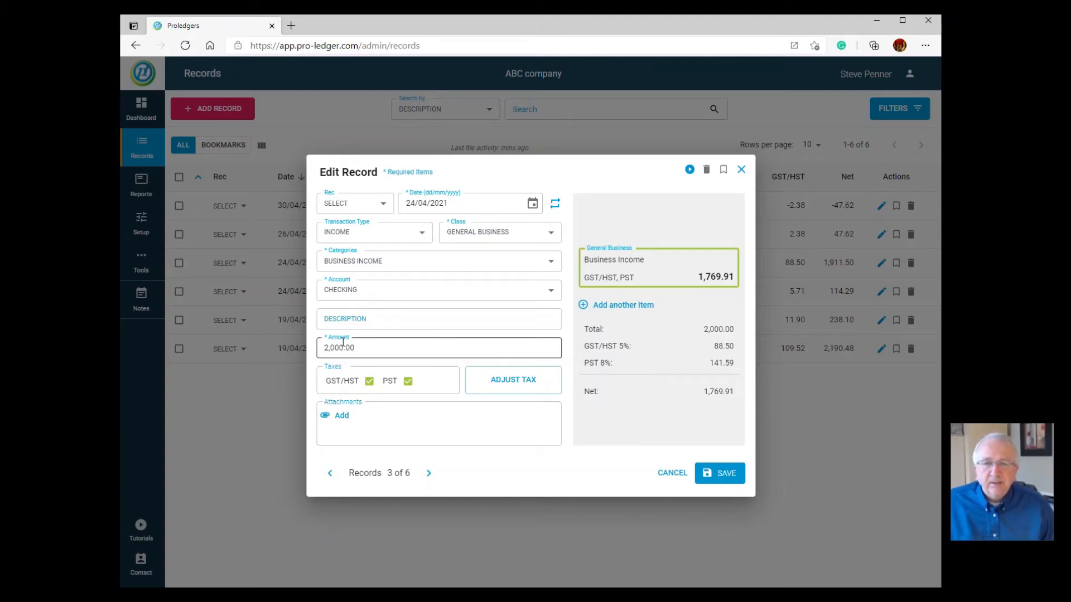
left_click(602, 306)
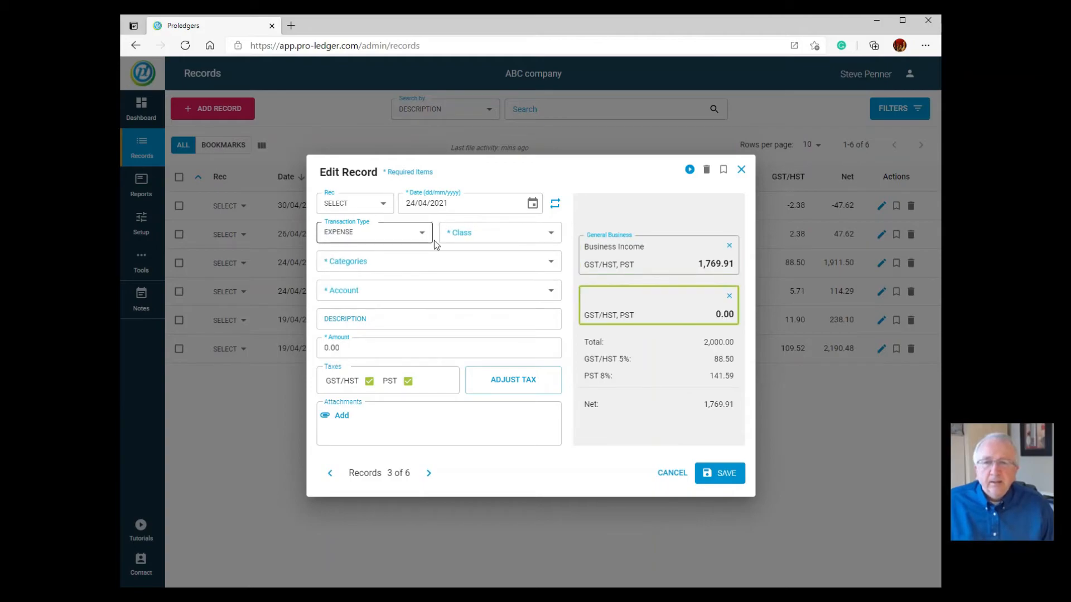
left_click(450, 235)
left_click(460, 262)
left_click(354, 262)
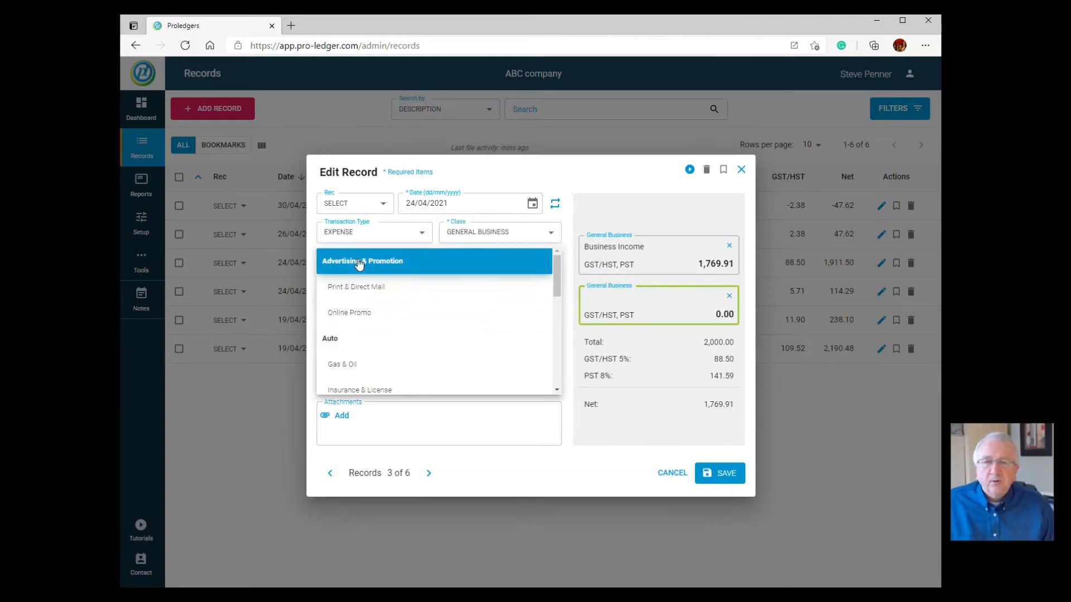
left_click(370, 232)
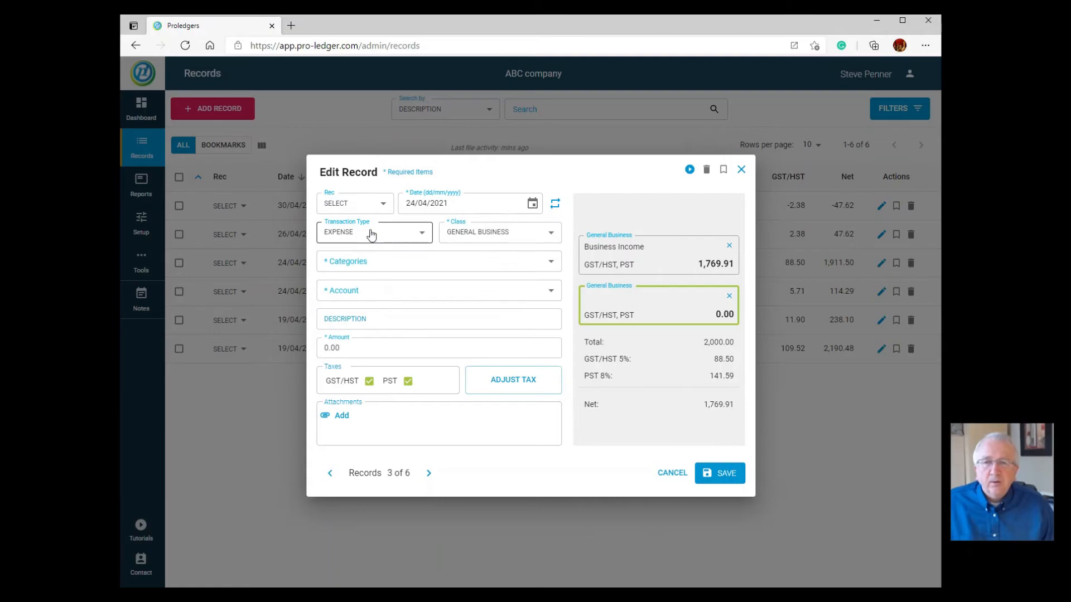
- Set the new item's transaction type to Income, its category to Business Income and its amount to 1,000
left_click(370, 232)
left_click(361, 296)
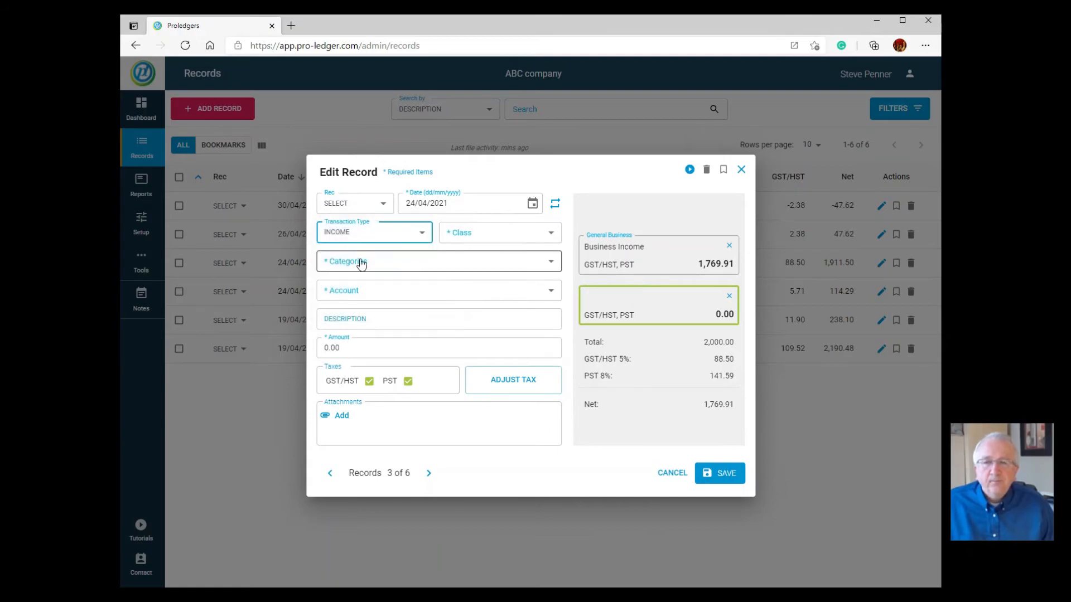
left_click(364, 262)
left_click(364, 262)
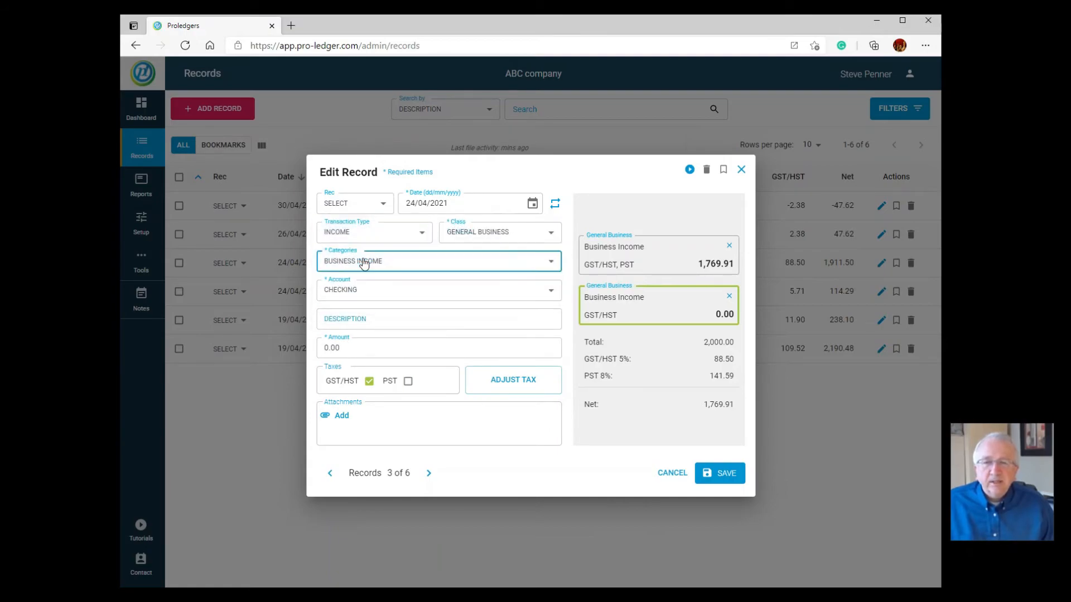
left_click(344, 347)
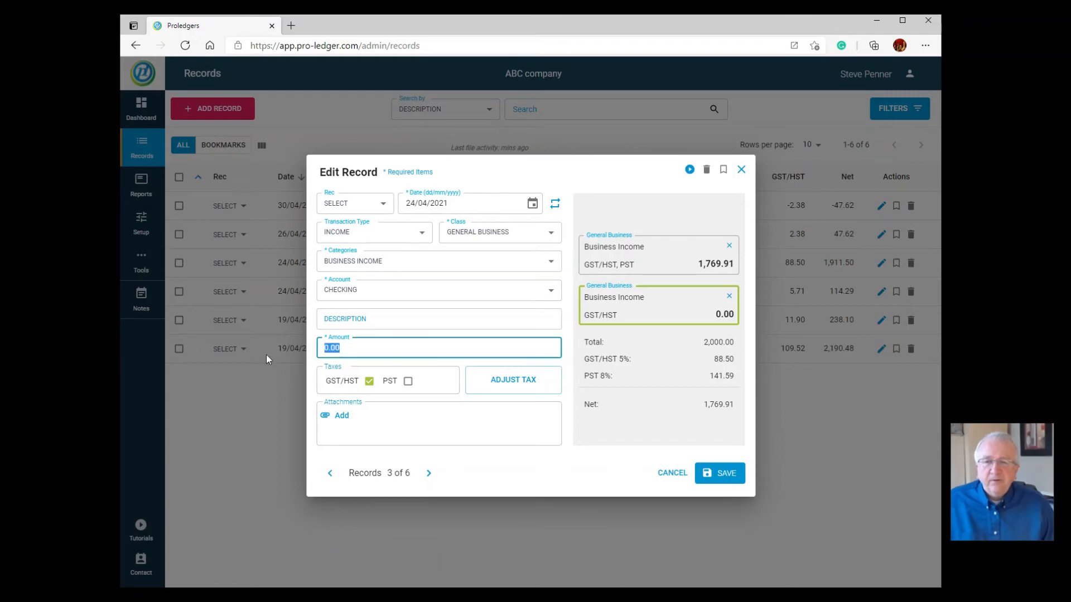
type("1,000")
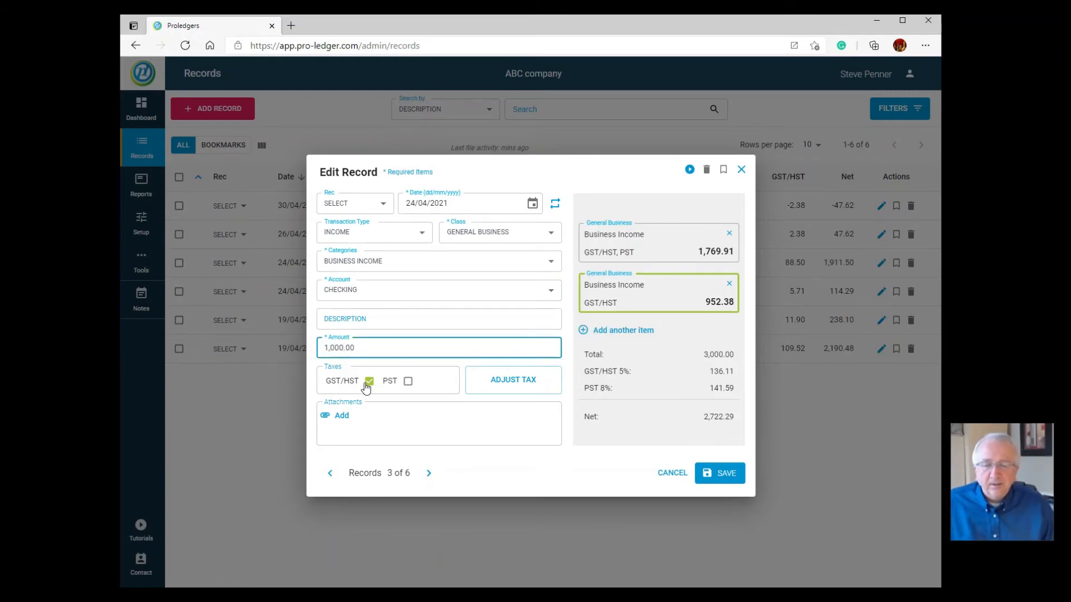
- Give the new item the description "Refund on Sale - inv 234"
left_click(343, 316)
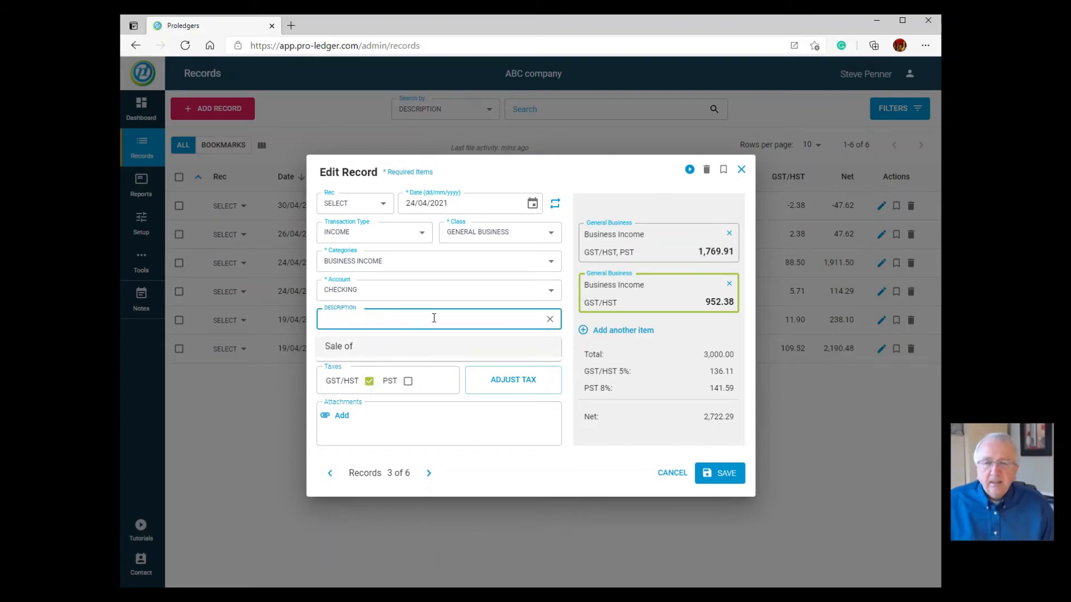
type("refimd")
key("BackSpace")
key("BackSpace")
key("BackSpace")
key("BackSpace")
key("BackSpace")
key("BackSpace")
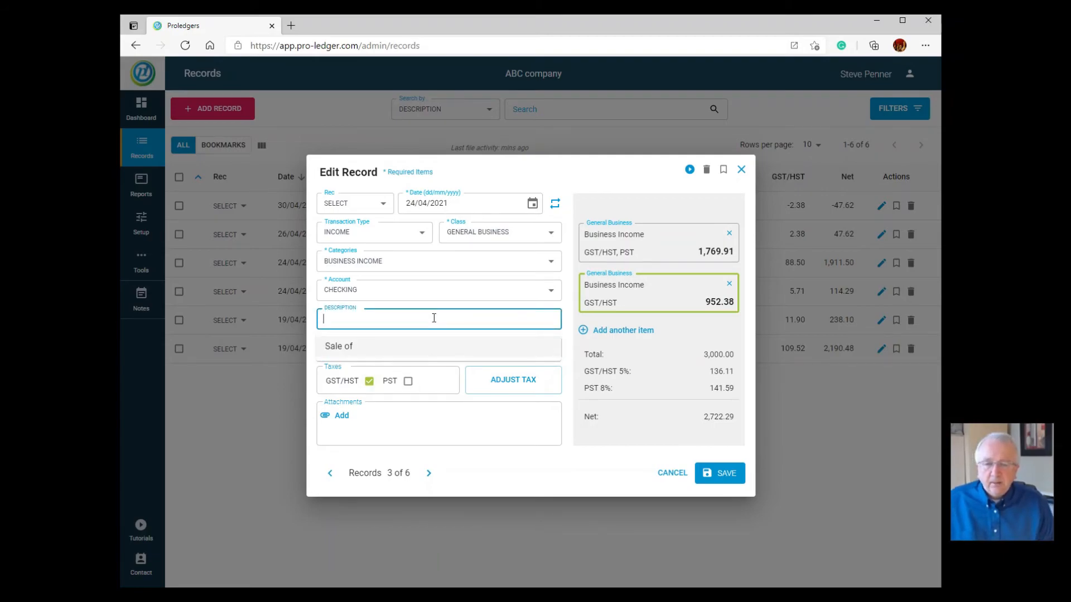
type("Ref")
key("BackSpace")
key("BackSpace")
key("BackSpace")
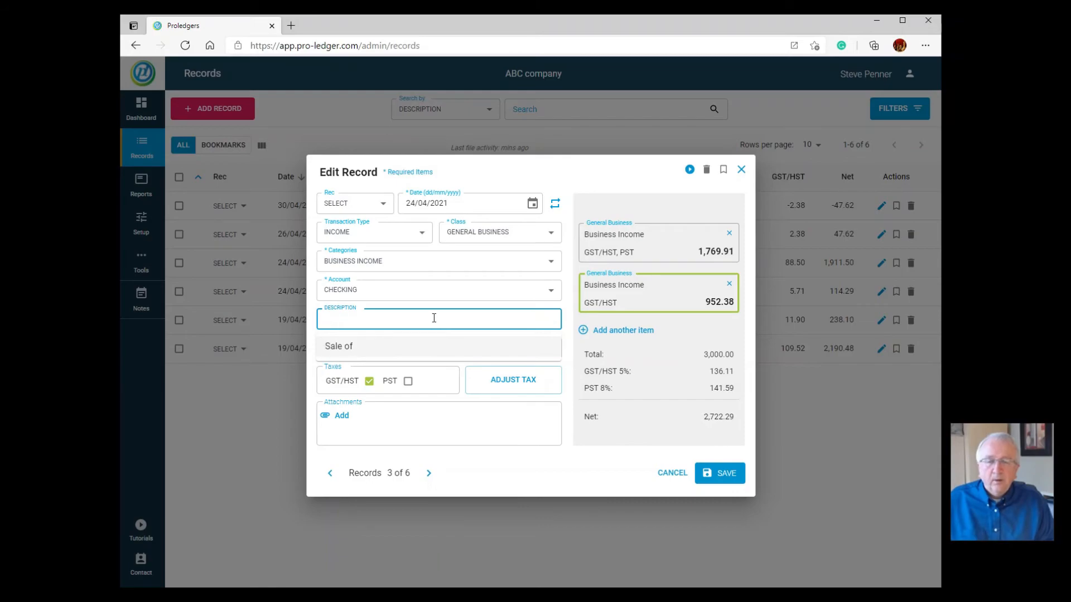
type("Refund on Sale - ")
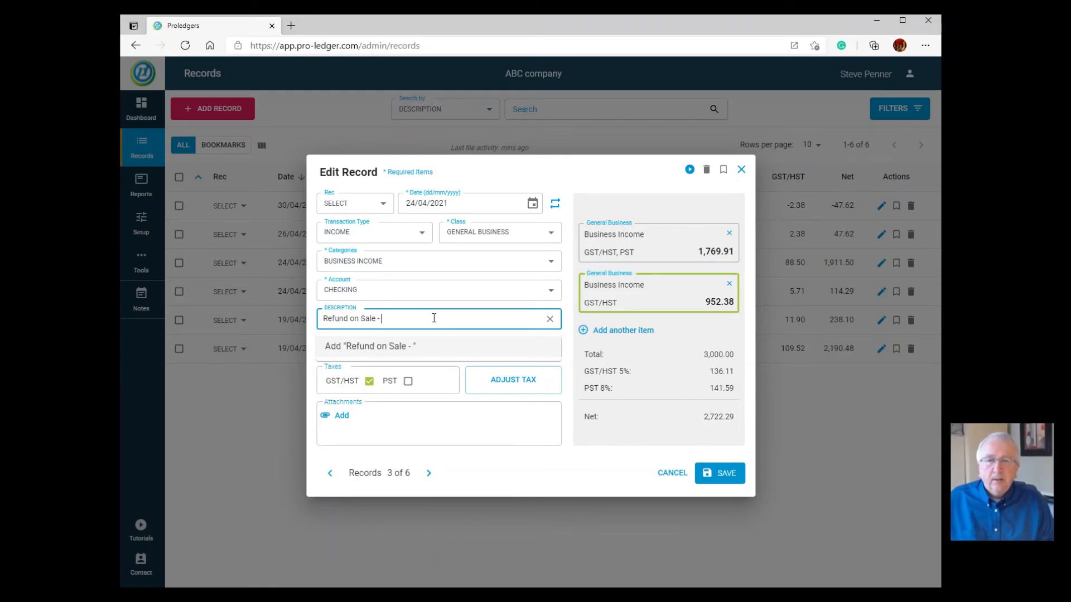
type("inv")
key("BackSpace")
key("BackSpace")
key("BackSpace")
type("inv")
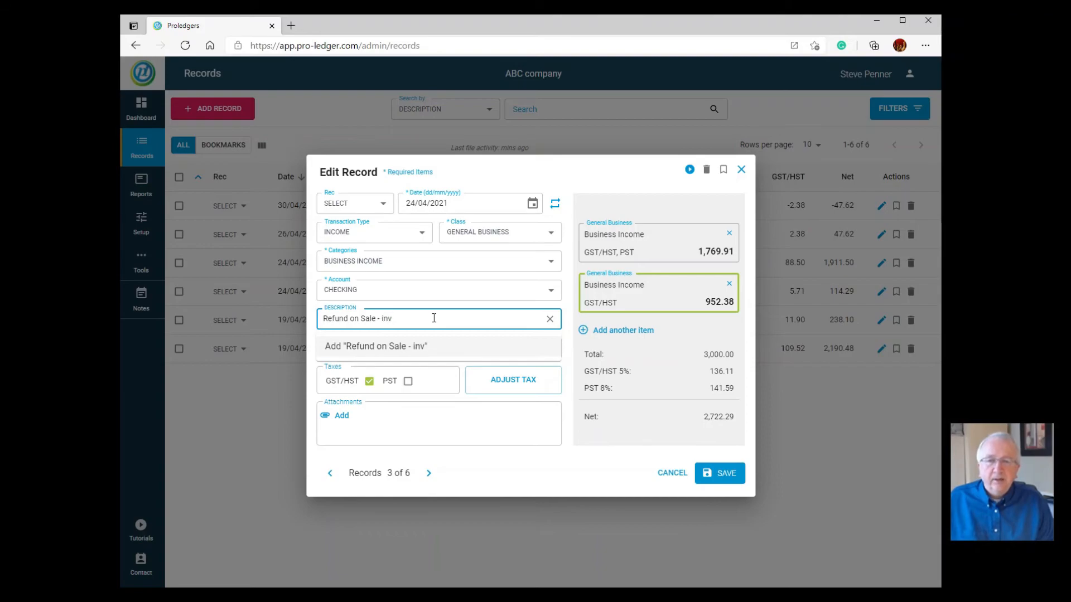
type(" 234")
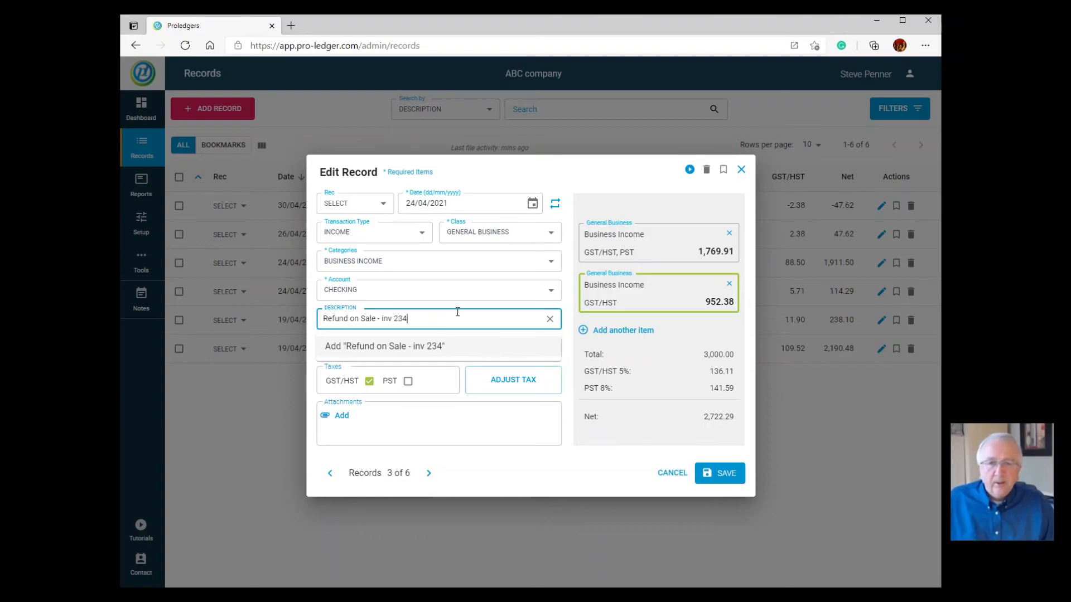
- Make the refund item's amount negative, setting it to -1,000.00
left_click(359, 349)
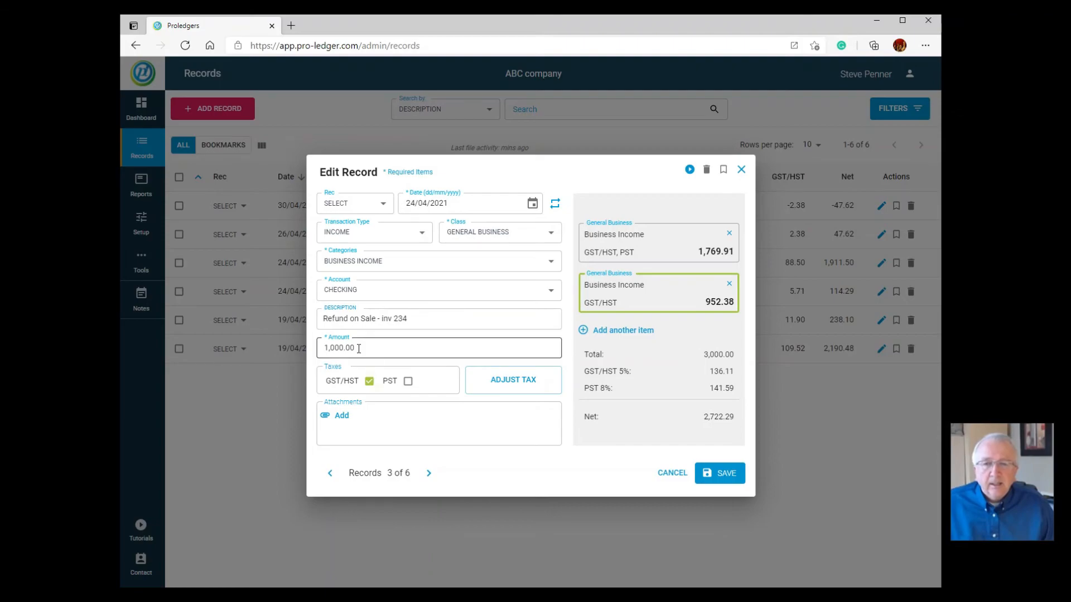
left_click(326, 347)
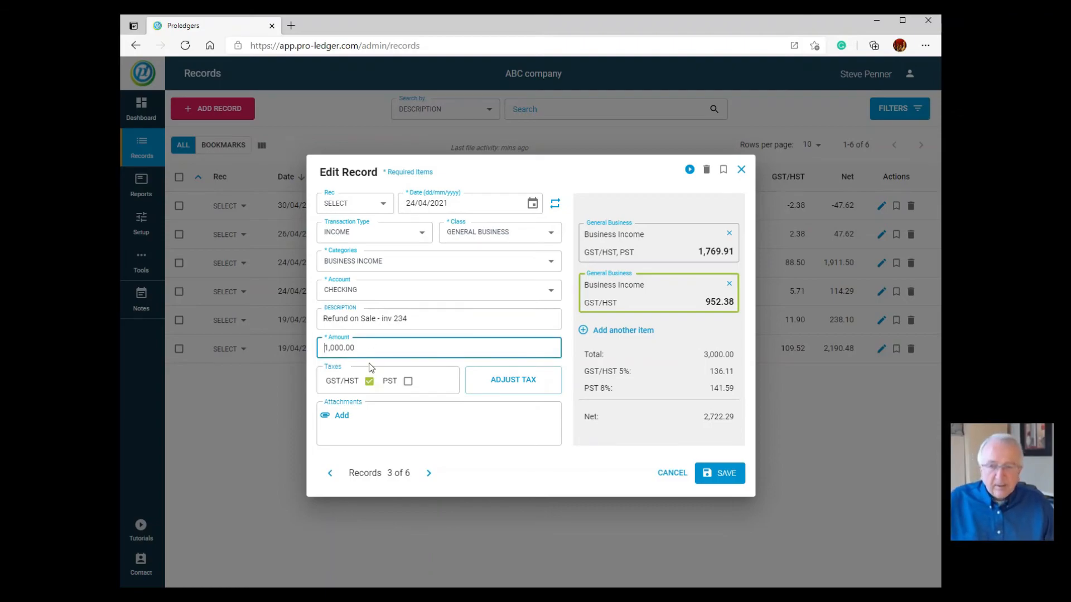
type("-")
left_click(570, 370)
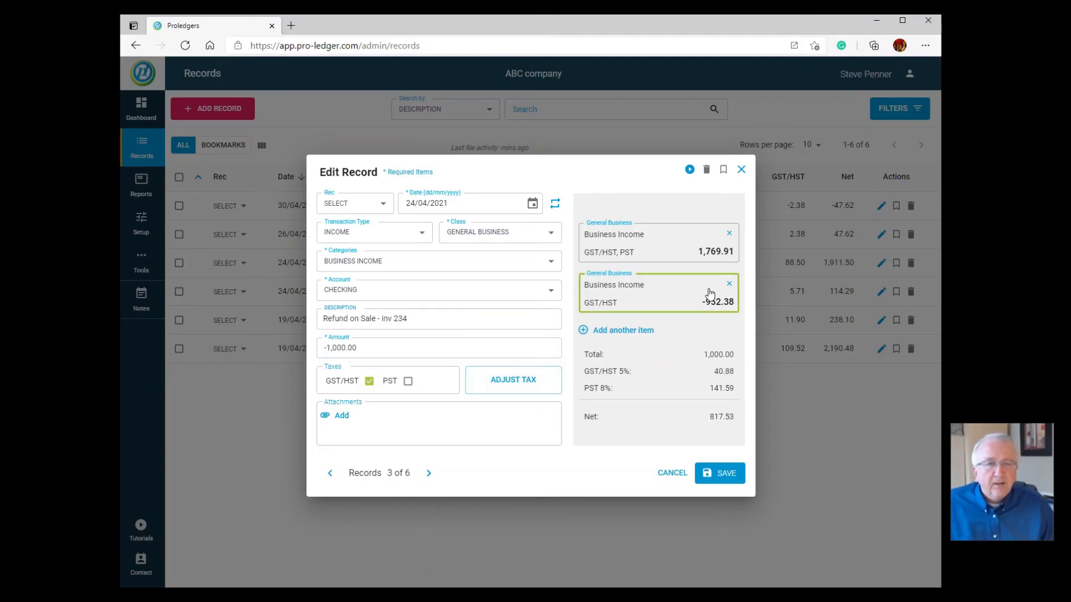